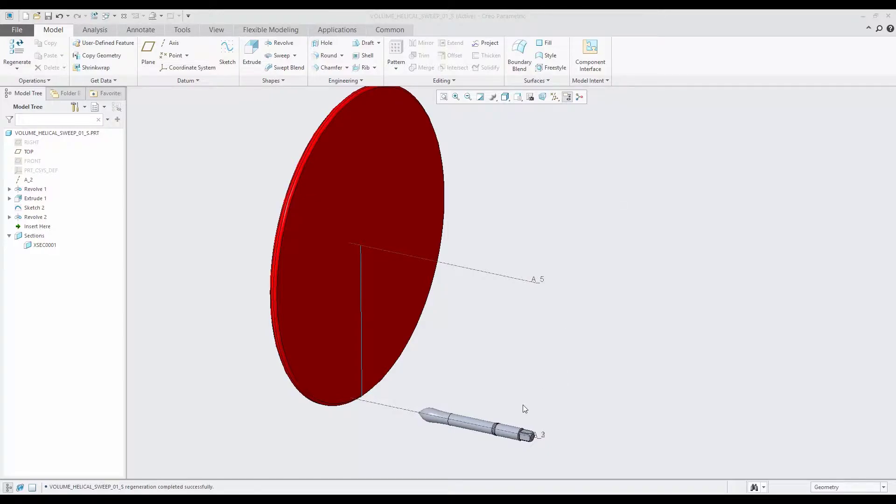
Step: Suppress the Revolve 2 disc so only the shaft shows, then begin a new sketch
scroll(502, 453, "up", 5)
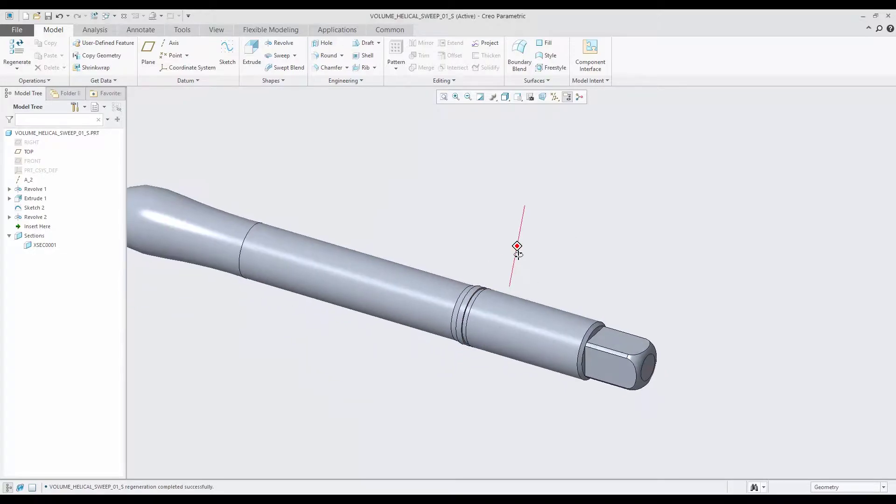
mouse_move(516, 248)
middle_mouse_down("ctrl")
mouse_move(513, 144)
mouse_move(512, 280)
middle_mouse_up("ctrl")
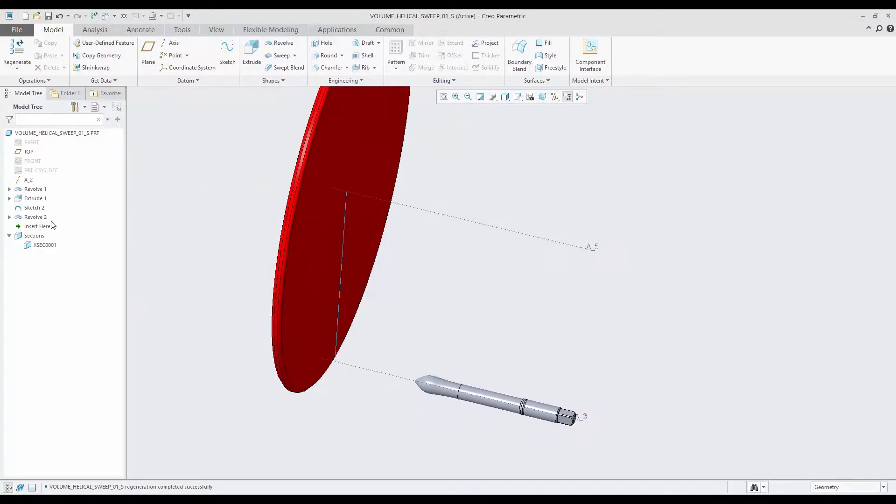
left_click(37, 218)
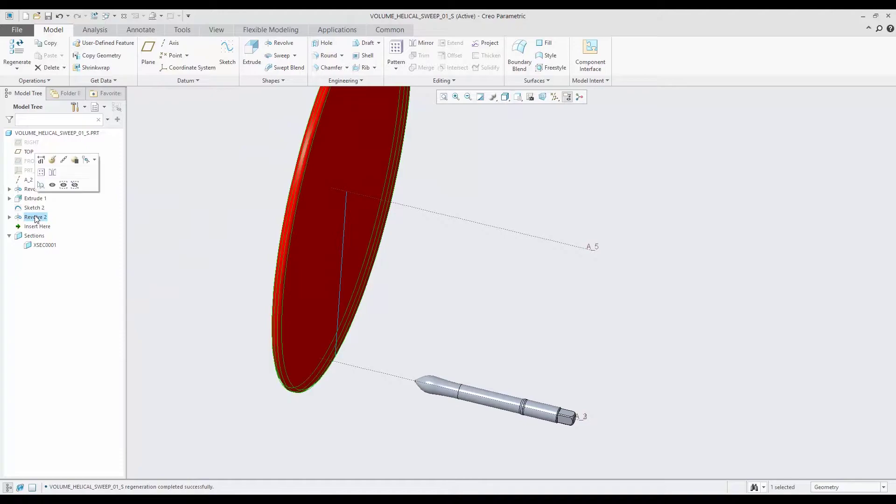
left_click(75, 160)
left_click(424, 267)
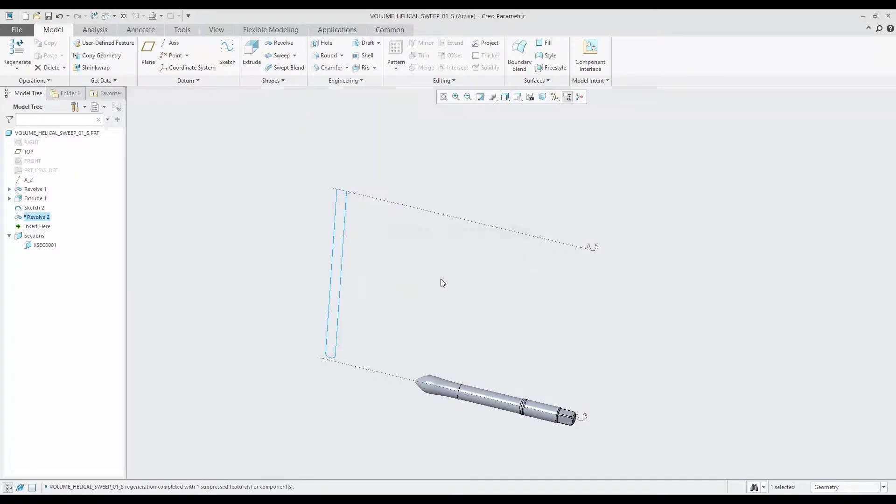
middle_click_drag(441, 280, 438, 277)
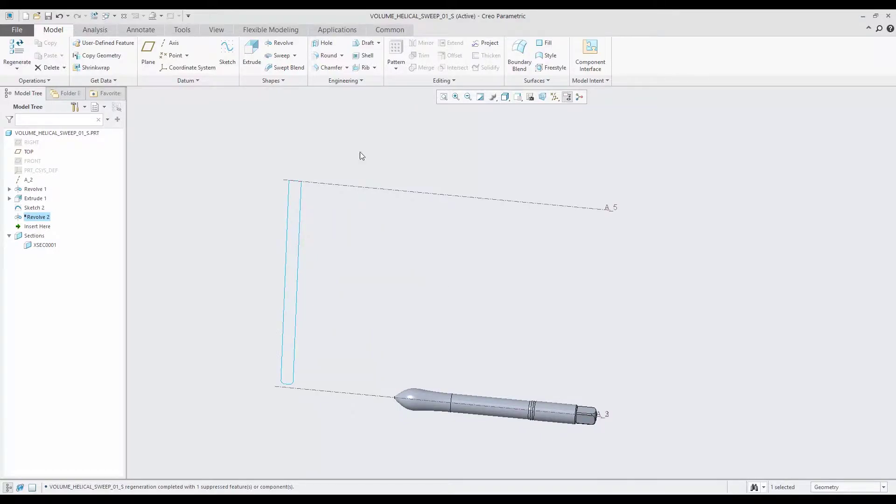
left_click(227, 53)
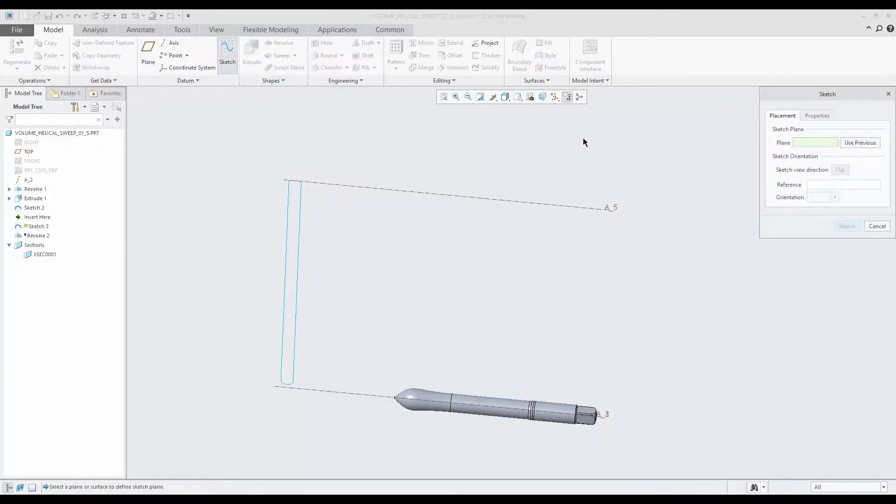
Step: Show the datum planes and start Sketch 3 on the RIGHT plane, viewed face-on
left_click(555, 97)
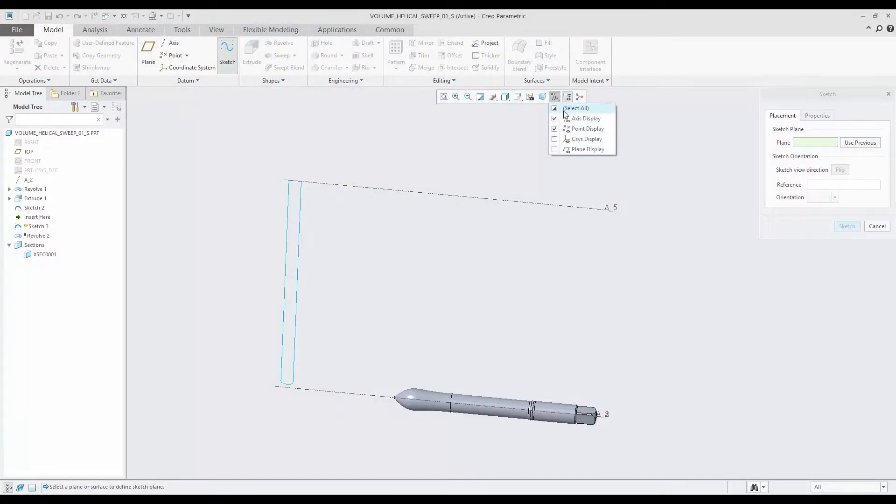
left_click(567, 144)
left_click(606, 246)
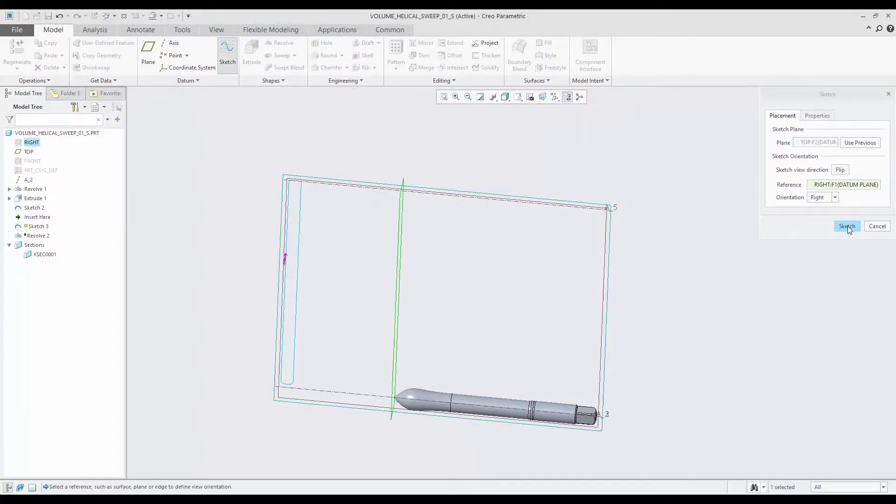
left_click(848, 226)
left_click(516, 96)
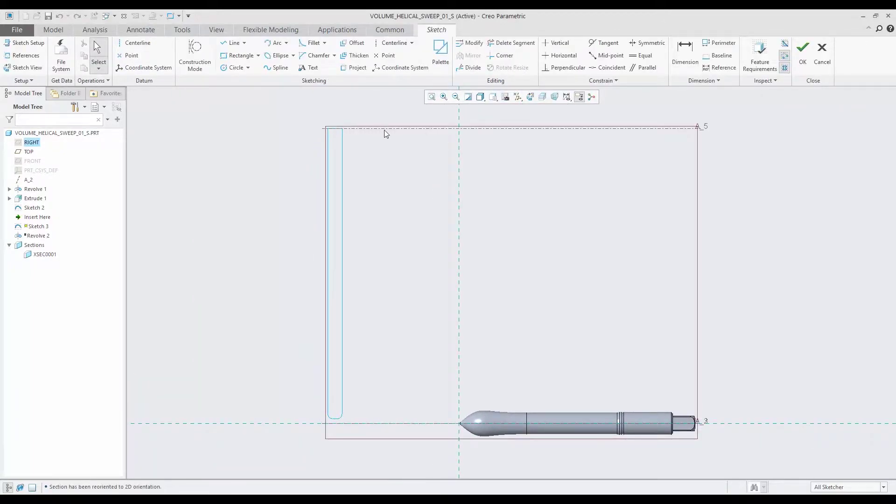
left_click(26, 55)
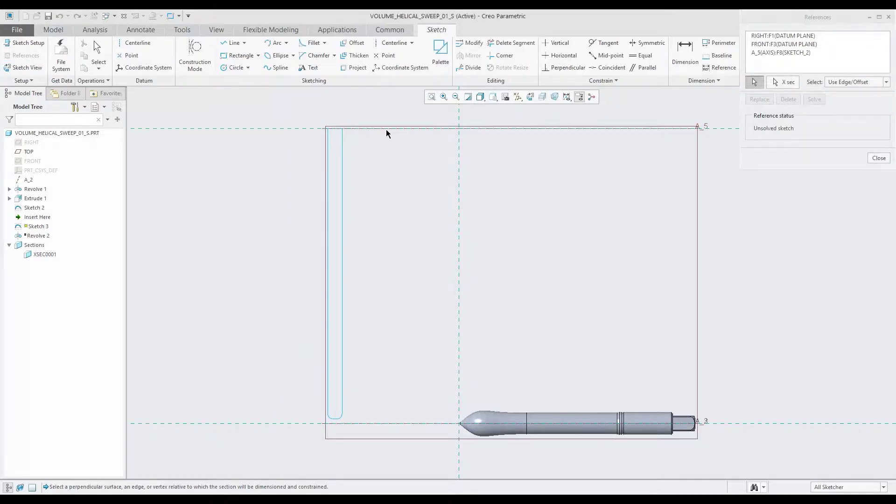
left_click(877, 158)
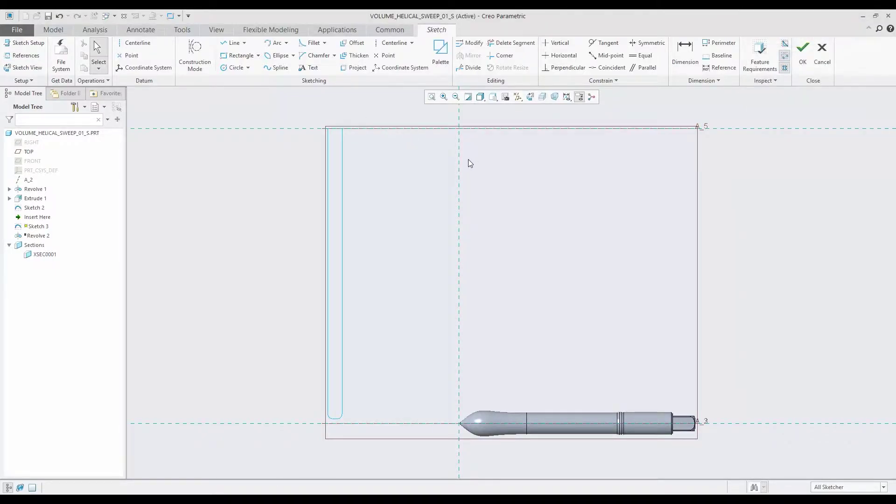
Step: Draw one straight line along the top axis A_5 and finish Sketch 3
left_click(232, 42)
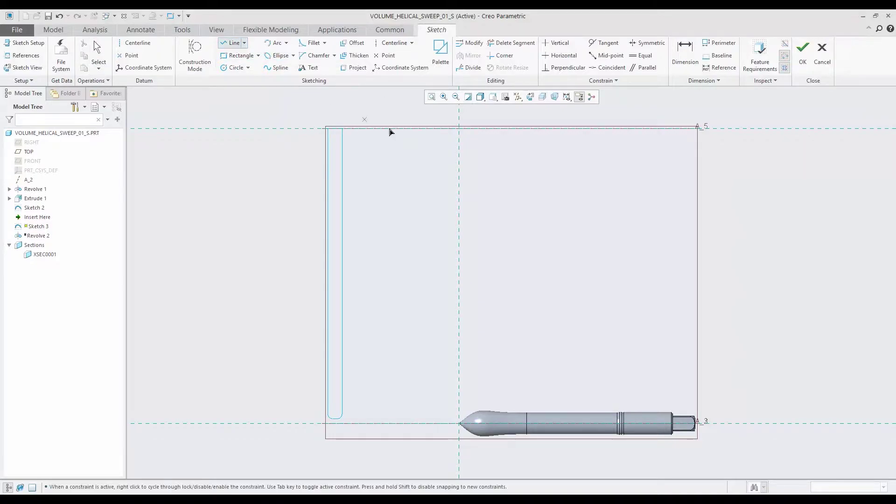
left_click(394, 134)
middle_click(604, 137)
left_click(803, 49)
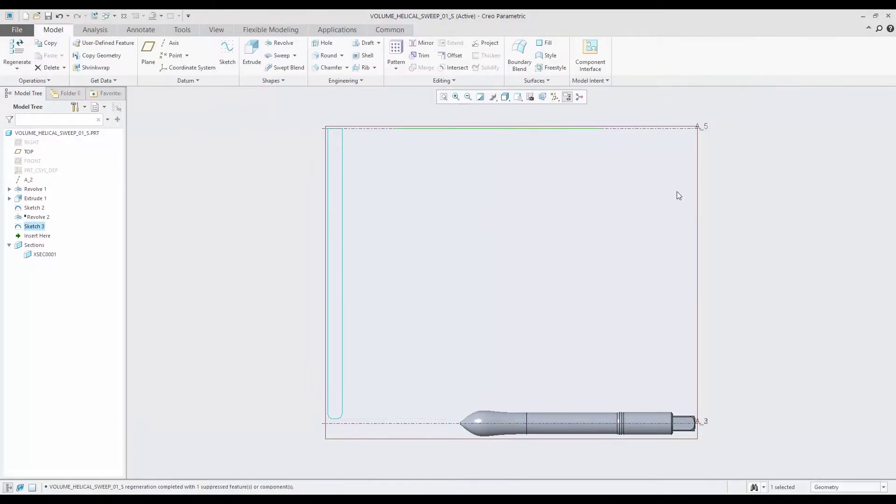
Step: Hide the datum planes and axes and start a Volume Helical Sweep
middle_click_drag(638, 196, 796, 190)
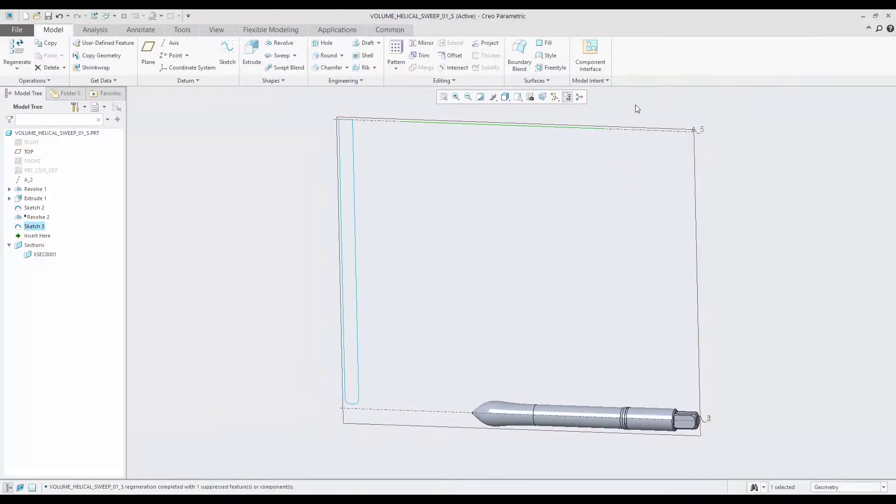
left_click(555, 96)
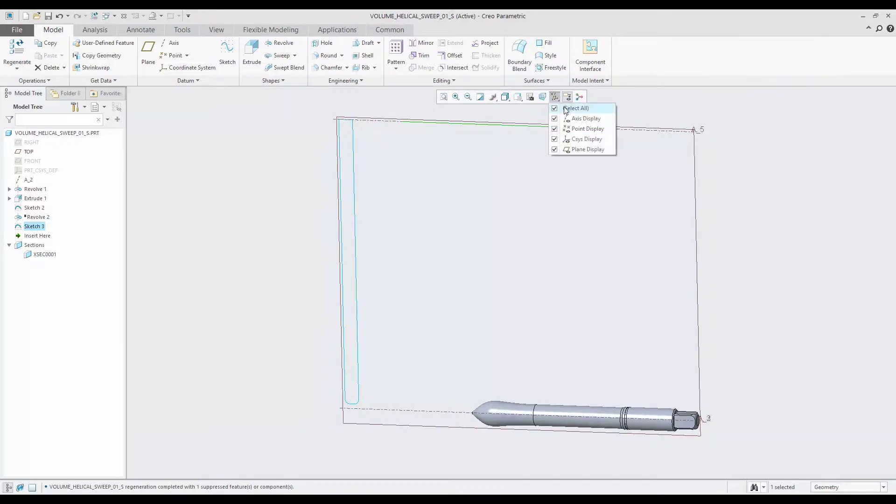
left_click(566, 109)
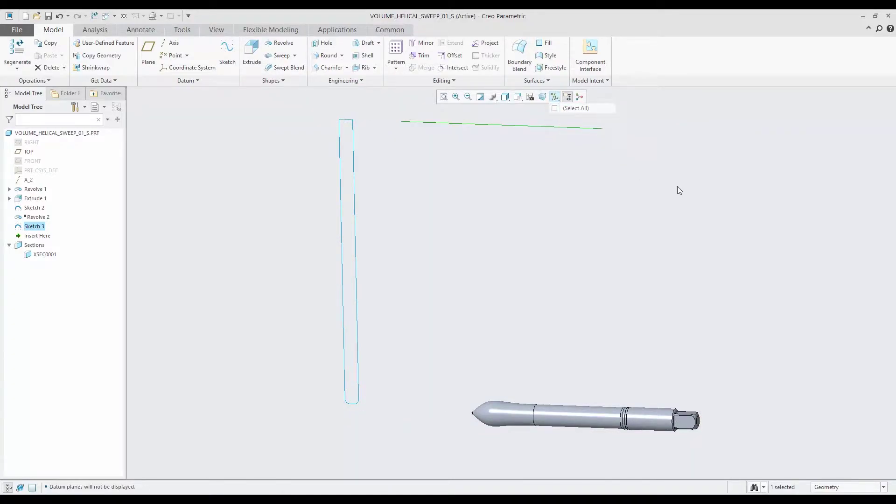
middle_click_drag(679, 190, 664, 192)
left_click(658, 191)
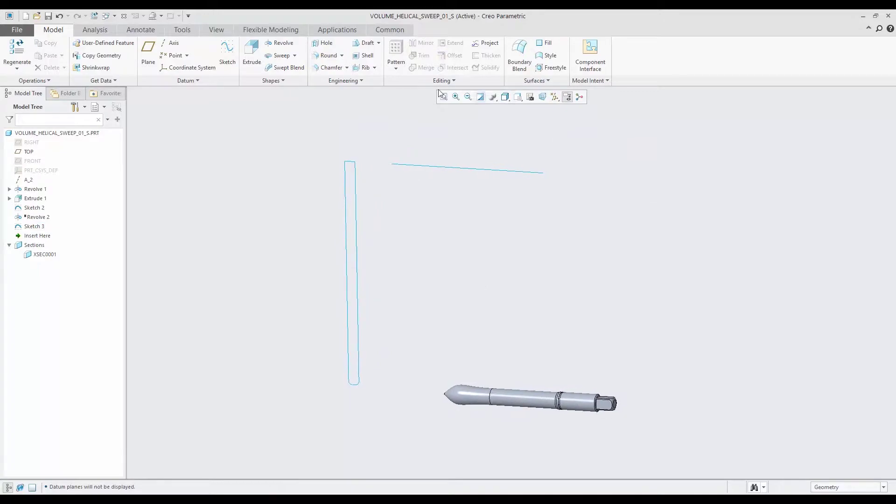
left_click(294, 56)
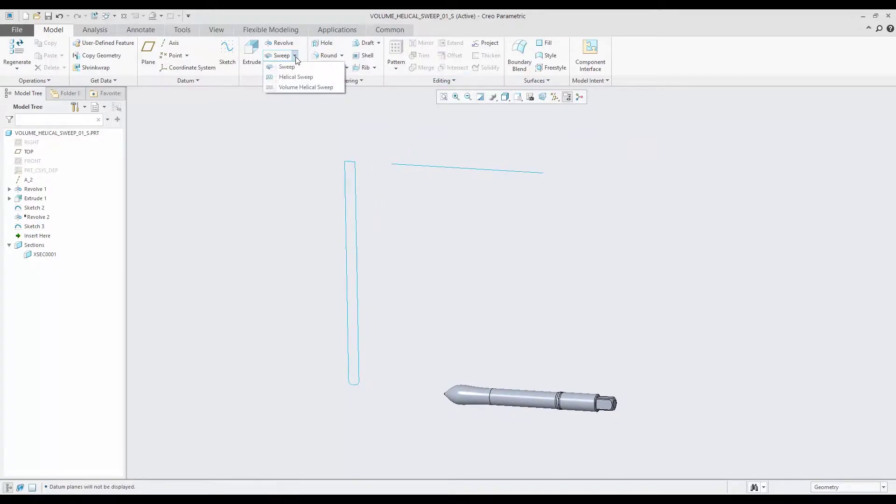
left_click(301, 87)
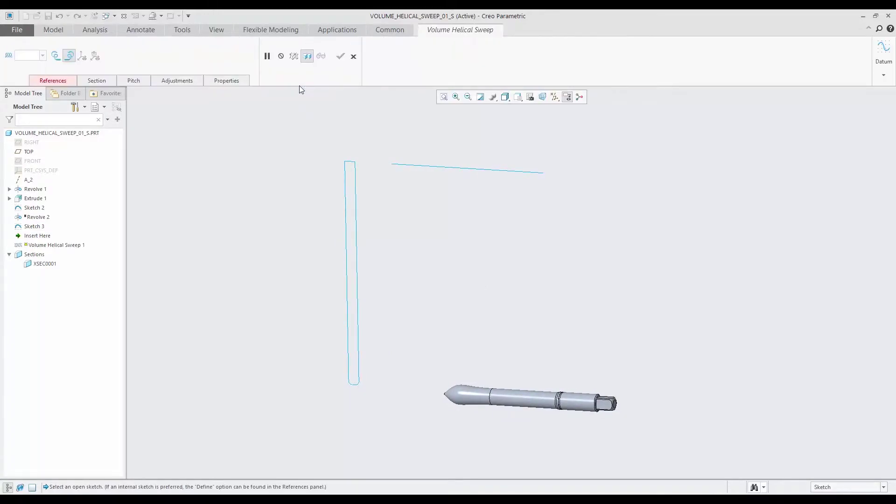
Step: Use Sketch 3 as the helix profile and axis A_2 as the helix axis (pitch 14.69)
left_click(64, 83)
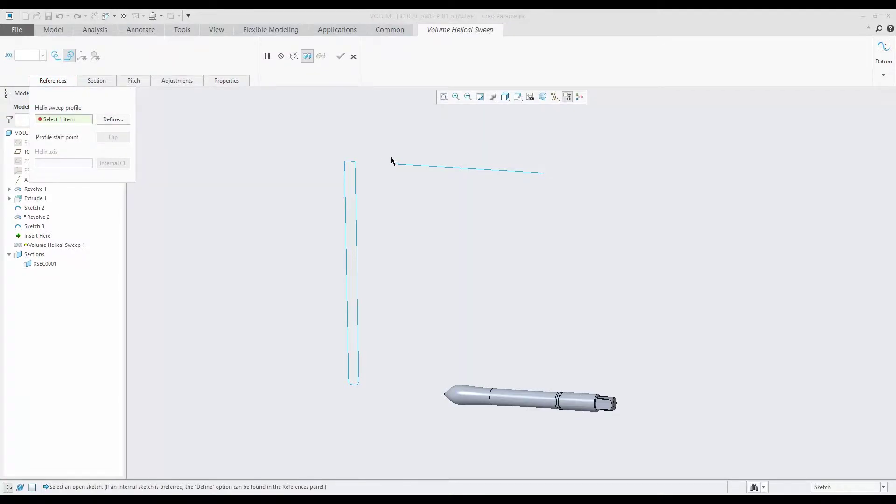
left_click(437, 168)
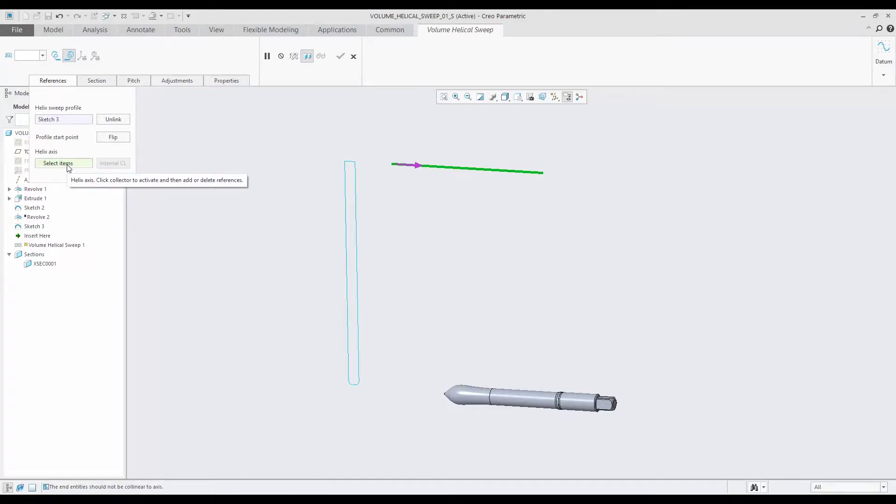
left_click(556, 97)
left_click(562, 109)
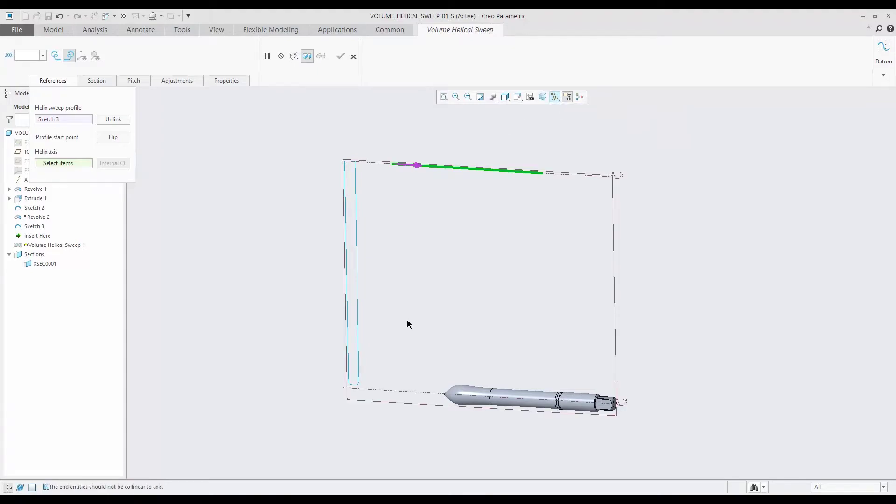
left_click(412, 392)
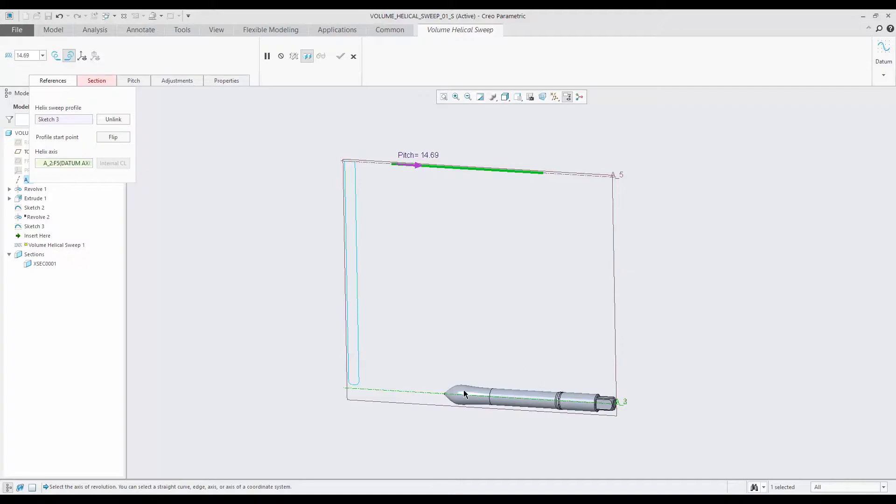
Step: Use Sketch 2 as the revolved sweep section, with its edge as axis of revolution
left_click(97, 82)
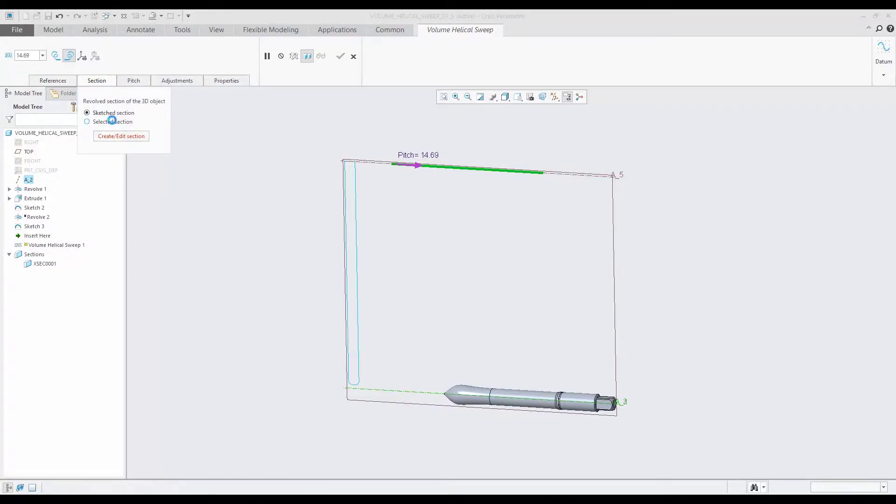
left_click(113, 122)
left_click(359, 232)
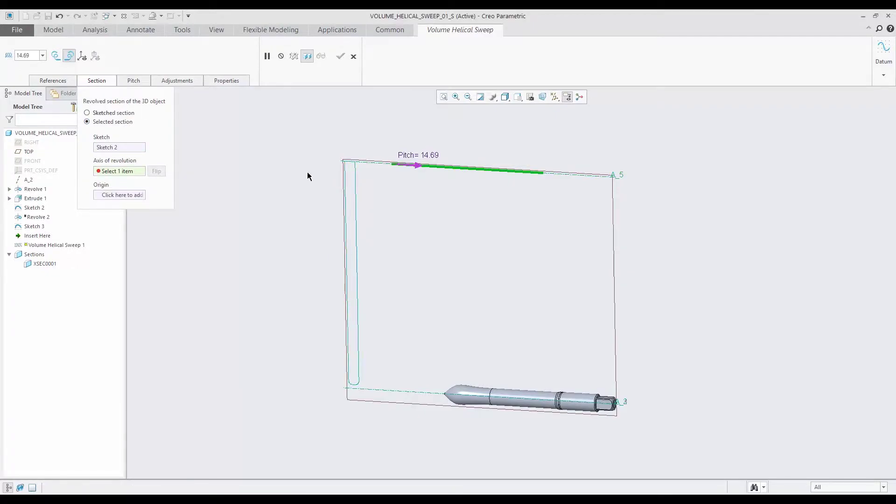
scroll(354, 162, "down", 3)
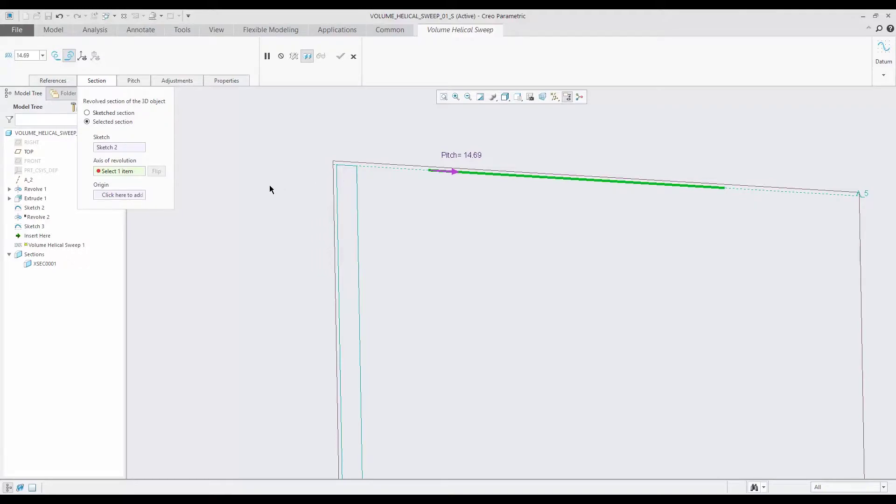
left_click(348, 167)
scroll(347, 166, "down", 2)
scroll(348, 168, "down", 2)
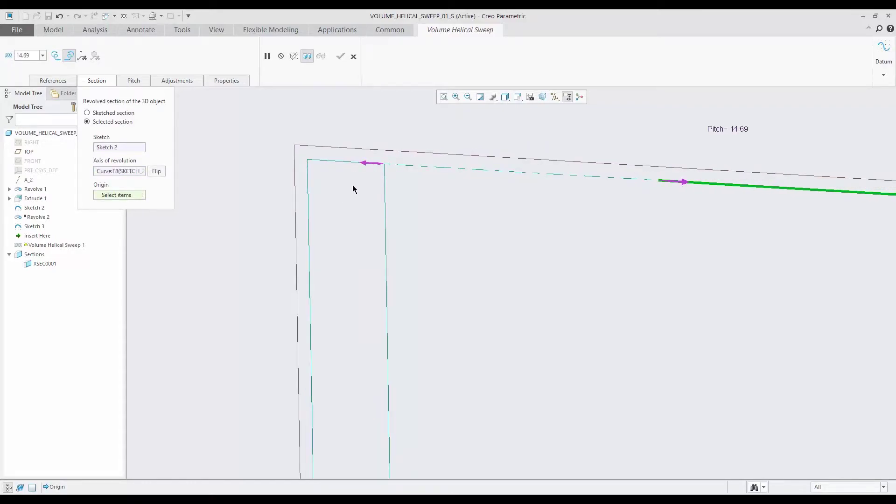
Step: Place the section origin at the sketch's top-left corner so the helical flute preview appears
left_click(365, 164)
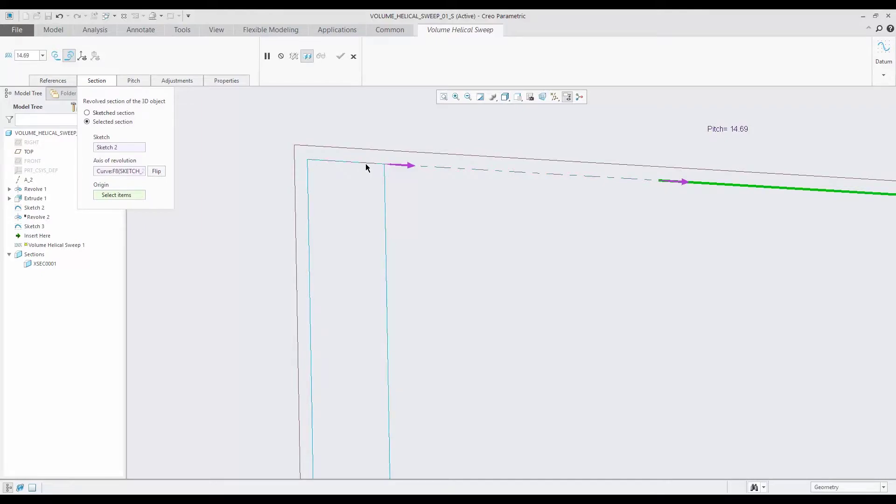
left_click(398, 167)
left_click(132, 195)
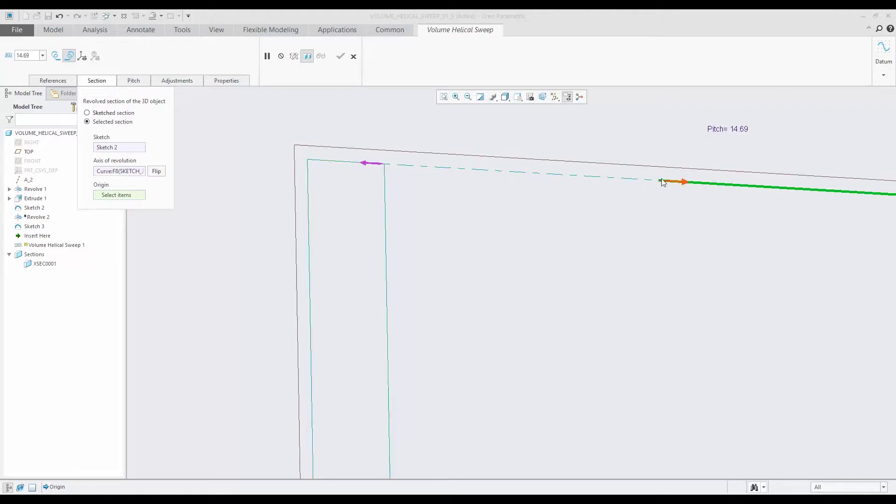
left_click(309, 160)
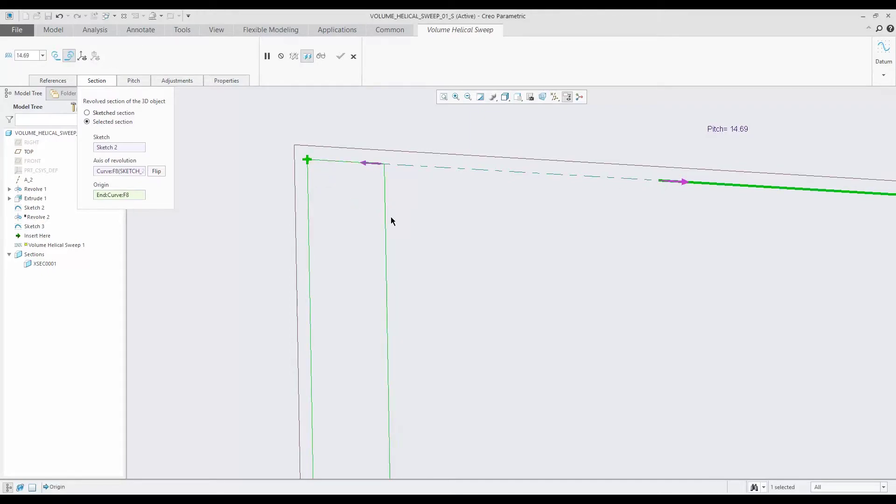
key("ctrl+d")
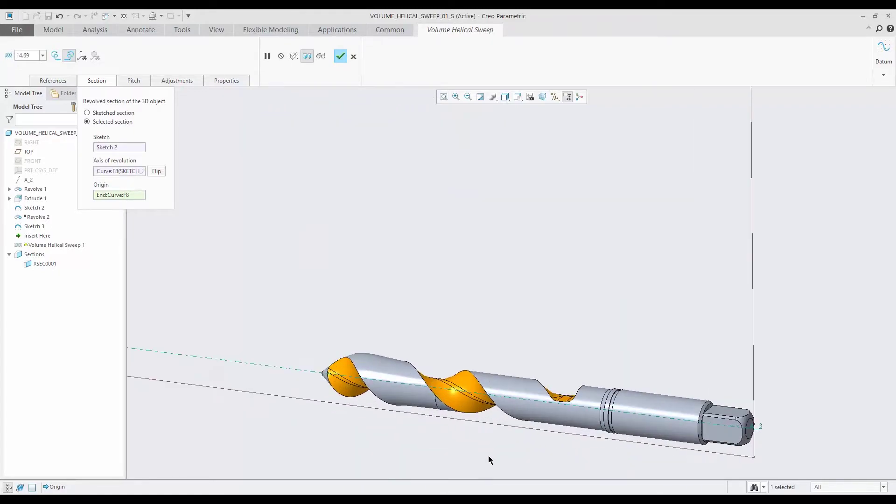
Step: Display the helix path and slide the section preview along it, inspecting from several angles
scroll(414, 350, "down", 5)
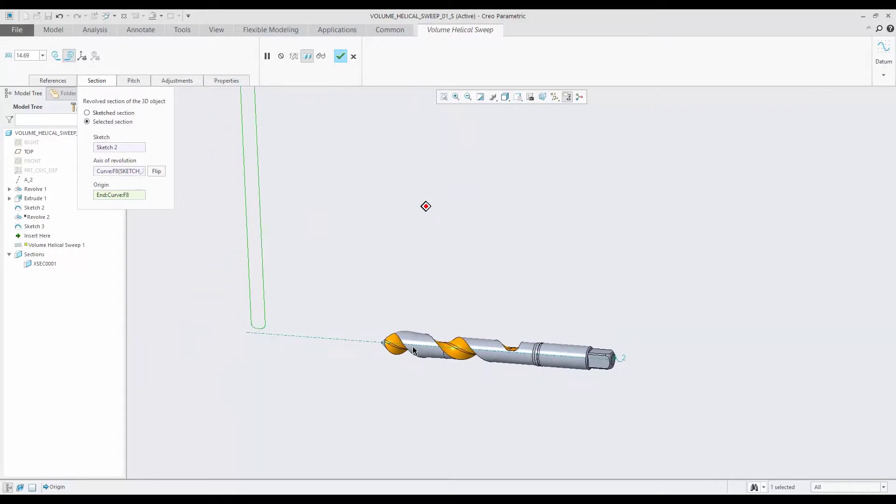
left_click(29, 56)
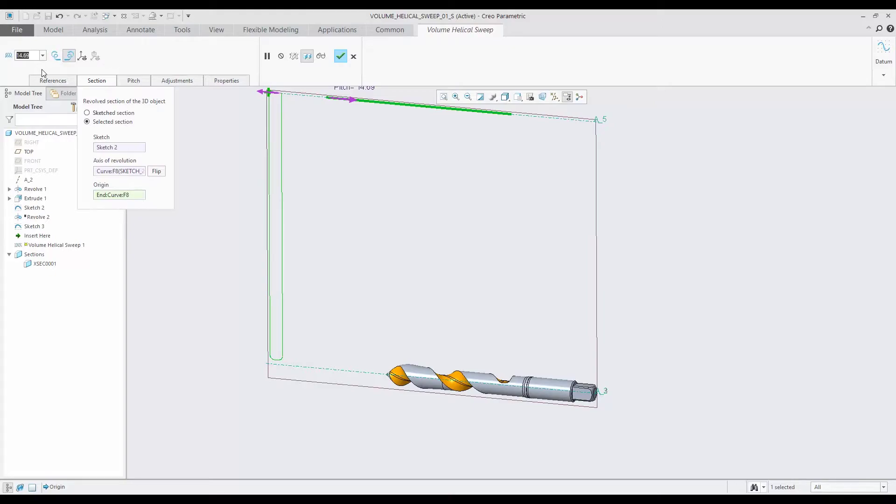
left_click(82, 56)
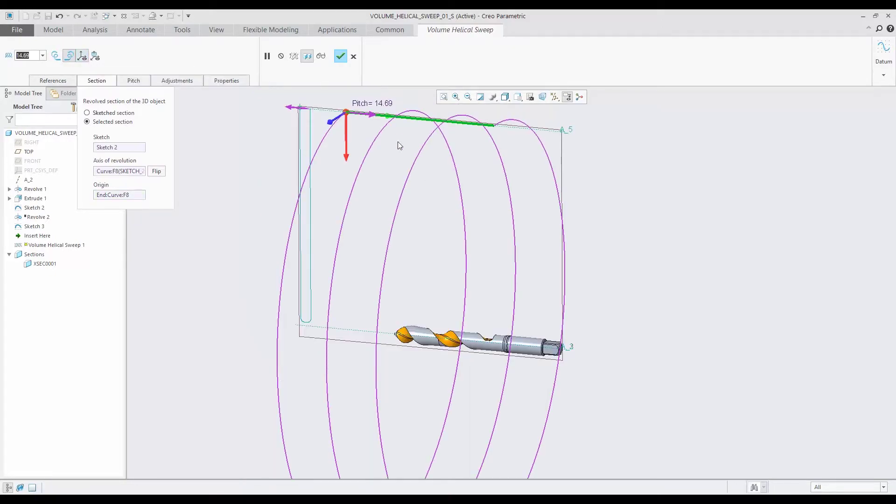
left_click_drag(346, 113, 462, 223)
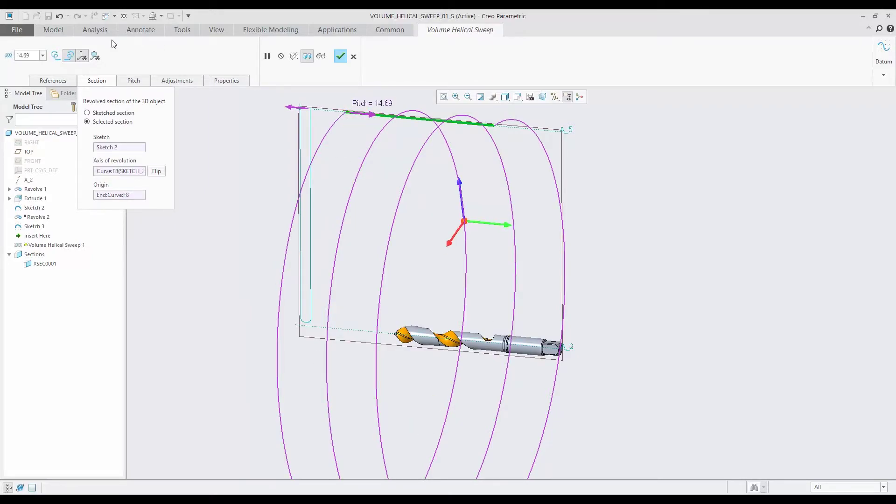
middle_click_drag(489, 235, 484, 264)
left_click_drag(464, 222, 470, 194)
middle_click_drag(467, 291, 467, 290)
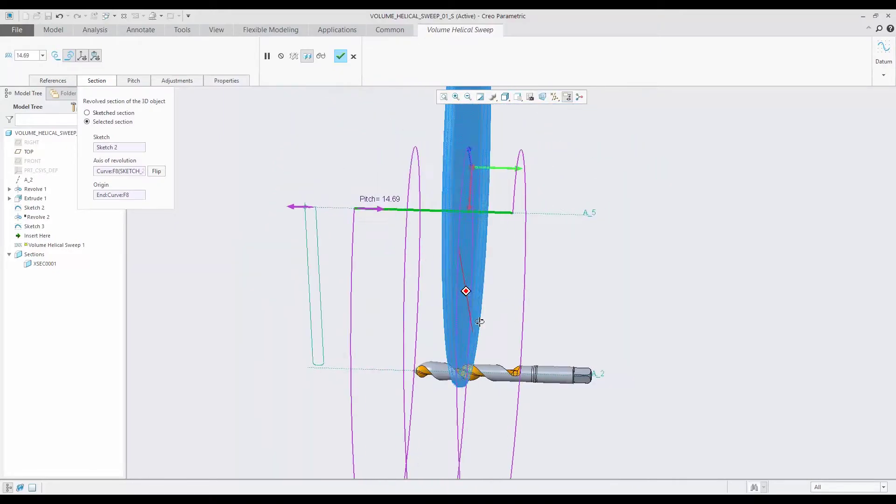
scroll(457, 387, "down", 4)
mouse_move(454, 332)
middle_mouse_down()
mouse_move(459, 345)
mouse_move(447, 346)
middle_mouse_up()
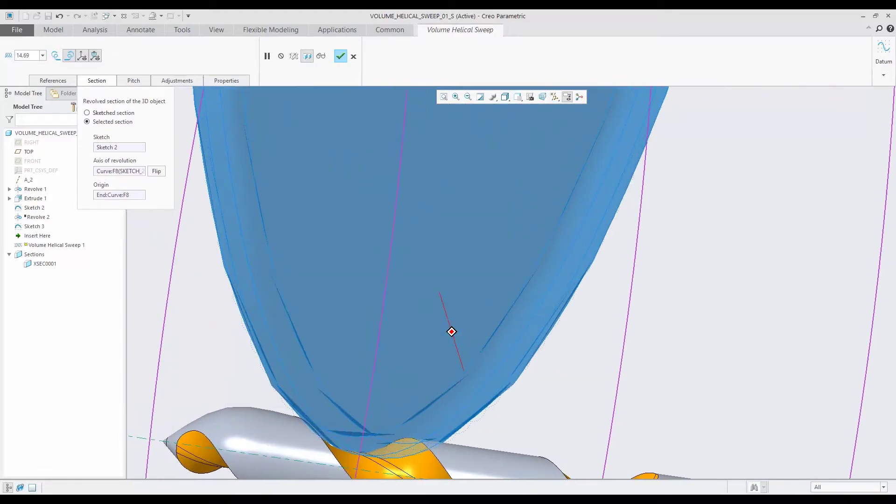
scroll(441, 344, "down", 6)
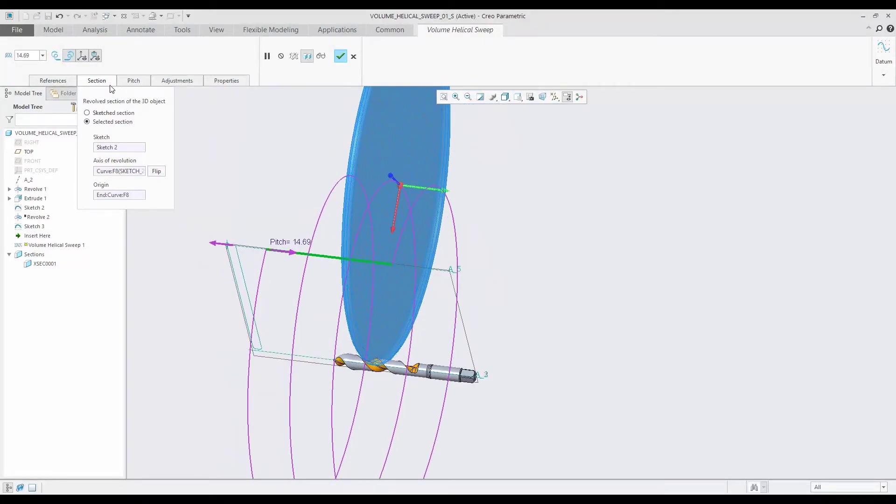
left_click(133, 82)
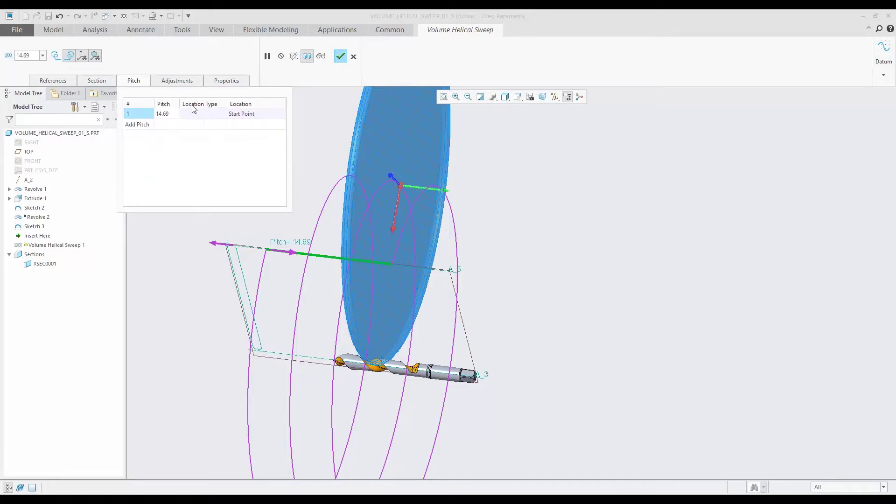
Step: Bring up the section adjustment settings, showing X-axis tilt at 0.00 degrees
left_click(180, 81)
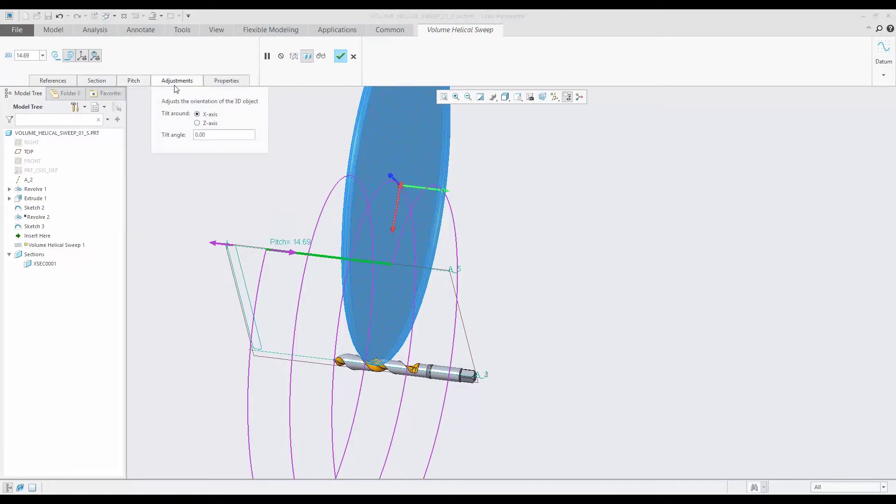
Step: Tilt the section 10 degrees about the X-axis and complete Volume Helical Sweep 1
middle_click_drag(394, 202, 402, 199)
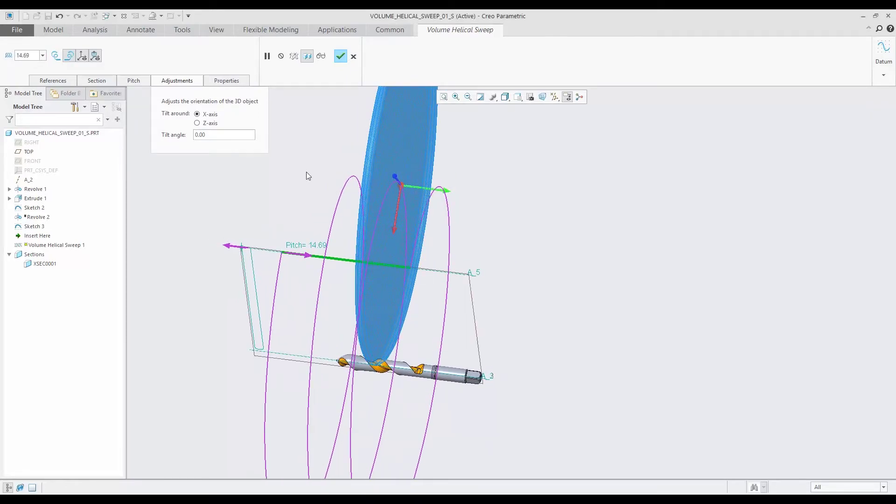
left_click(213, 135)
type("10")
key("Return")
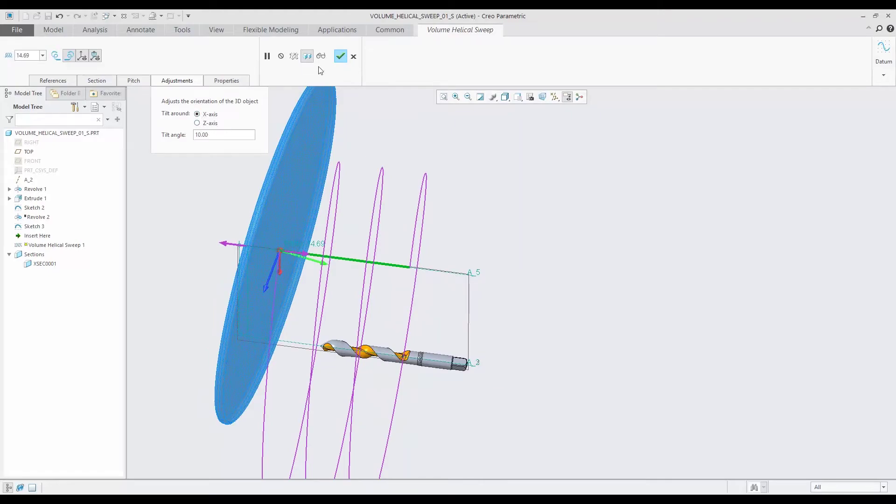
left_click(341, 56)
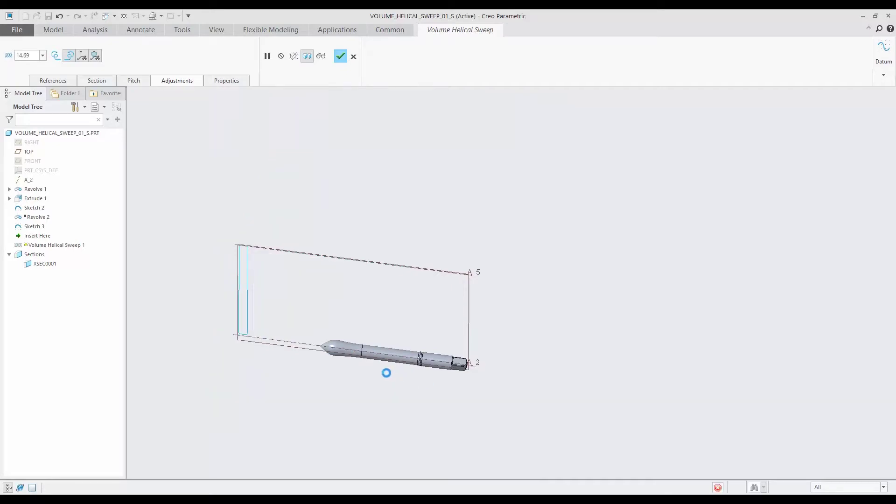
scroll(386, 374, "up", 5)
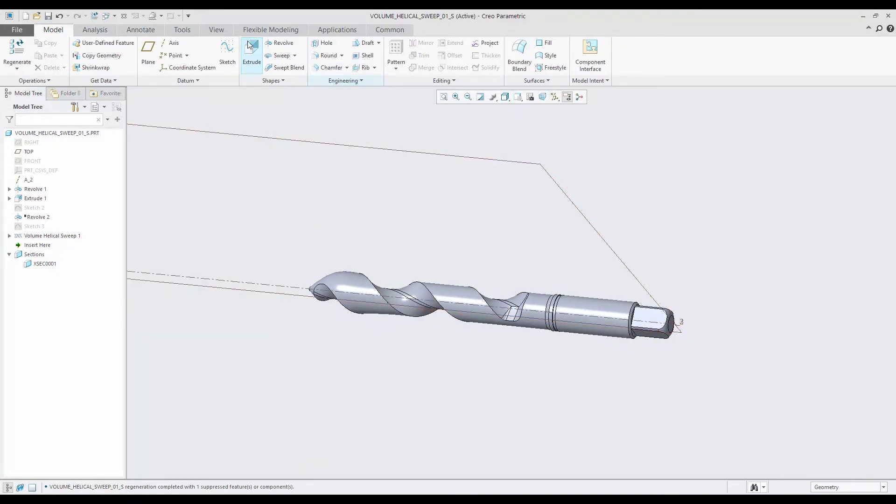
Step: Switch to the VOL_SWEEP_LEAD_IN part and unhide Sketch 1 and Sketch 2
left_click(107, 16)
left_click(135, 27)
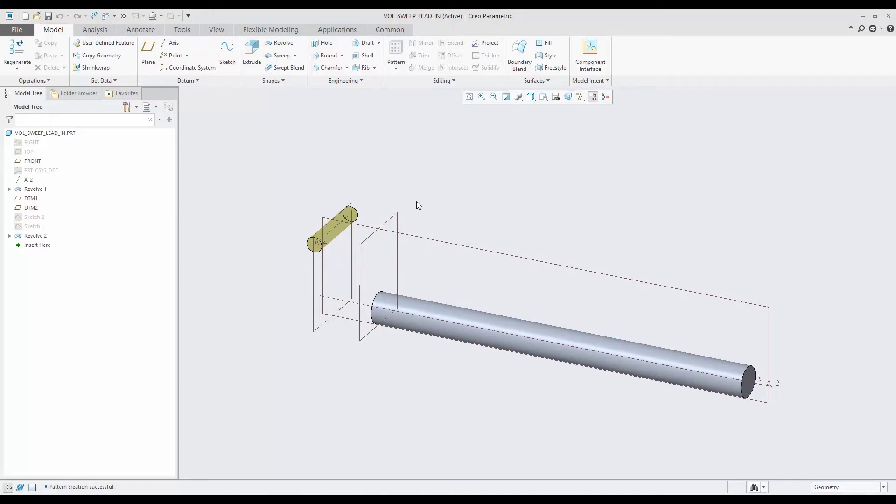
left_click(34, 217)
left_click(31, 227, "ctrl")
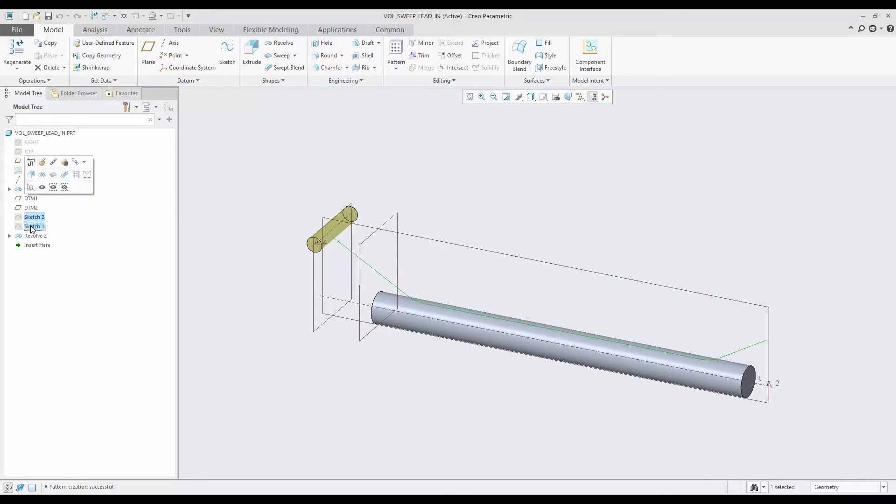
left_click(42, 187)
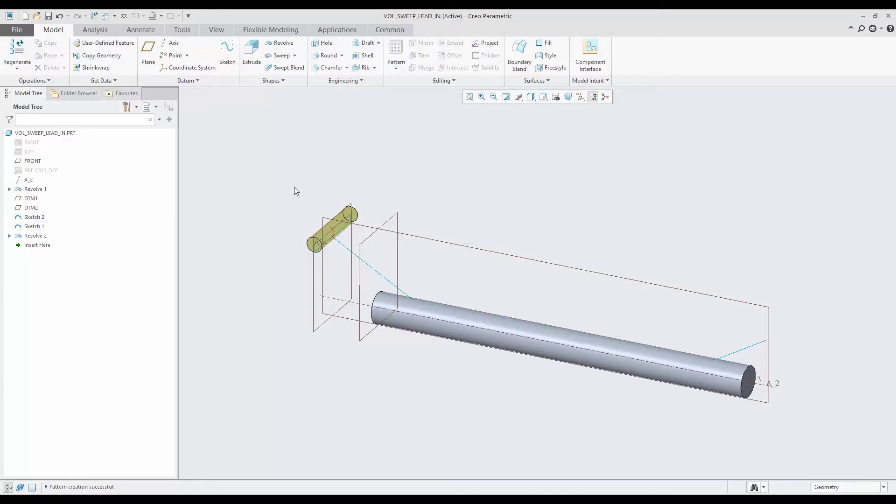
Step: Start a new Volume Helical Sweep and orbit to a clearer view of the model
left_click(295, 56)
left_click(298, 87)
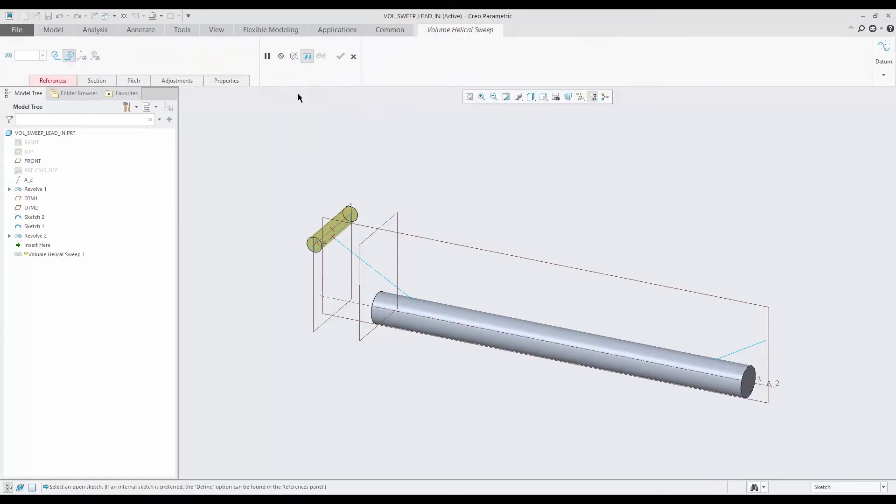
scroll(319, 245, "up", 5)
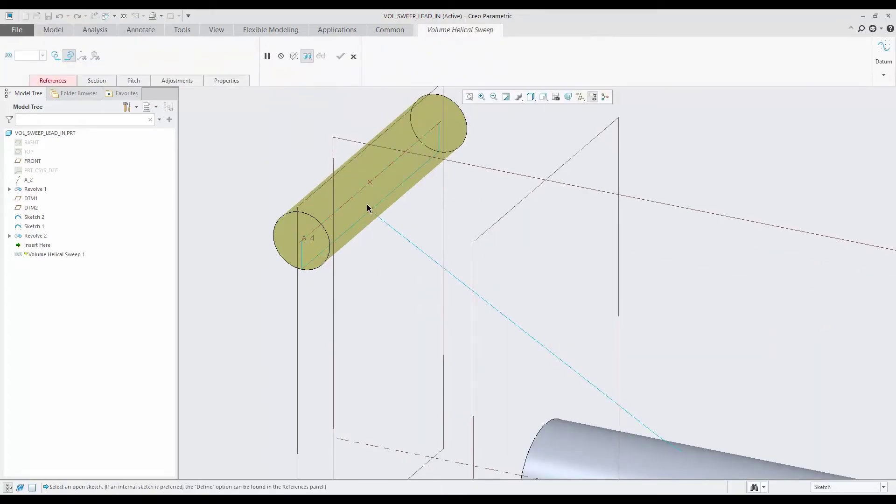
scroll(335, 200, "down", 5)
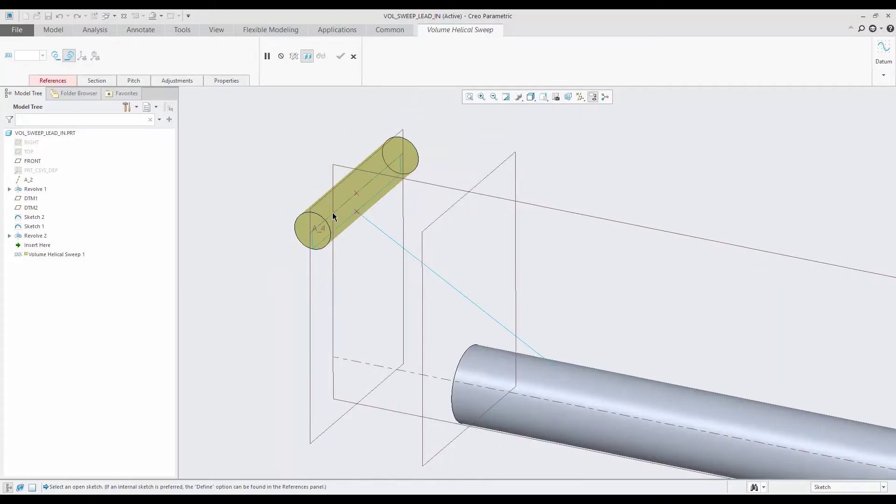
middle_click_drag(356, 203, 334, 215)
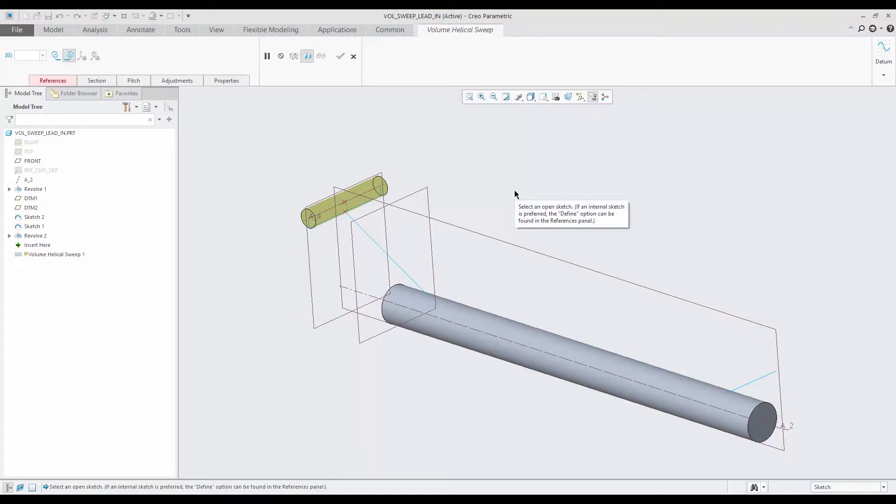
Step: Use Sketch 2 as the helix profile and datum axis A_2 as the helix axis, giving pitch 78.30
left_click(61, 82)
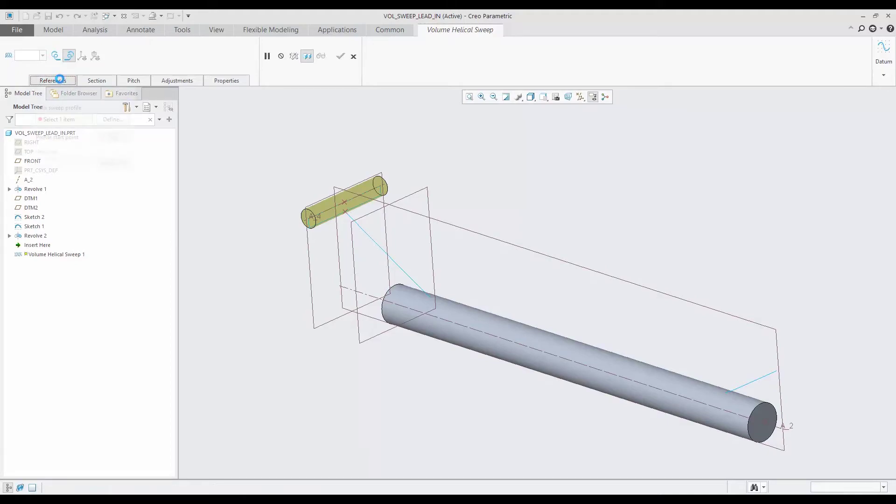
left_click(372, 243)
scroll(544, 224, "down", 3)
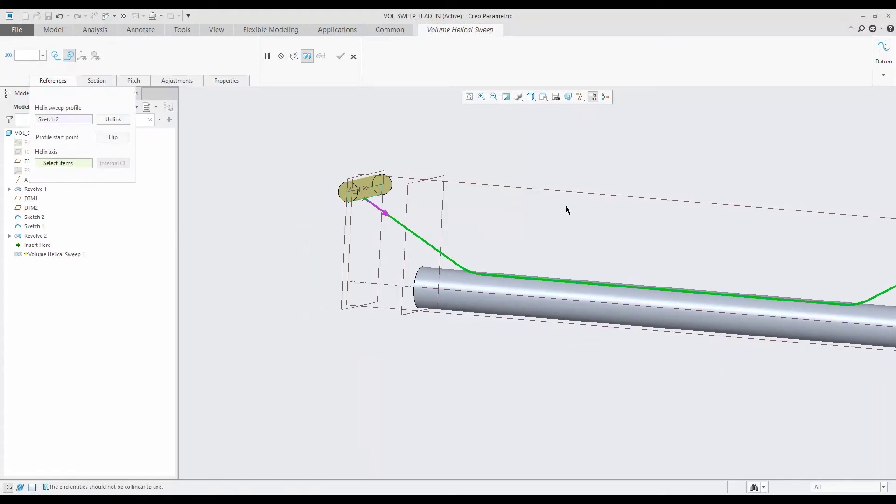
mouse_move(680, 218)
middle_mouse_down()
mouse_move(599, 224)
mouse_move(612, 210)
mouse_move(590, 223)
middle_mouse_up()
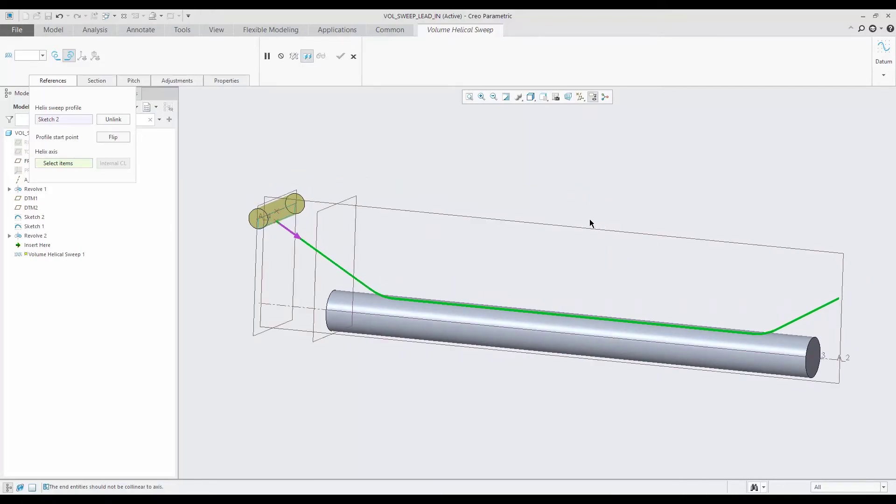
left_click(305, 310)
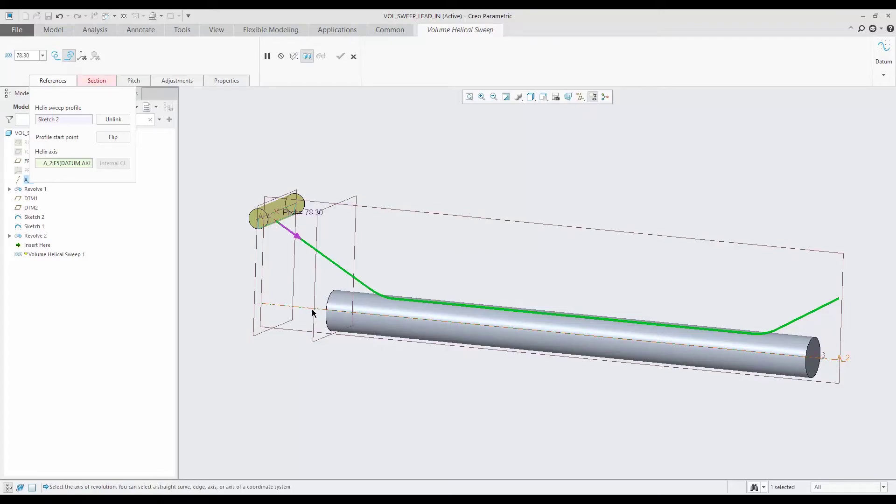
Step: Use Sketch 1 as the revolved section, its curve as revolution axis and point PNT4 as origin
left_click(94, 81)
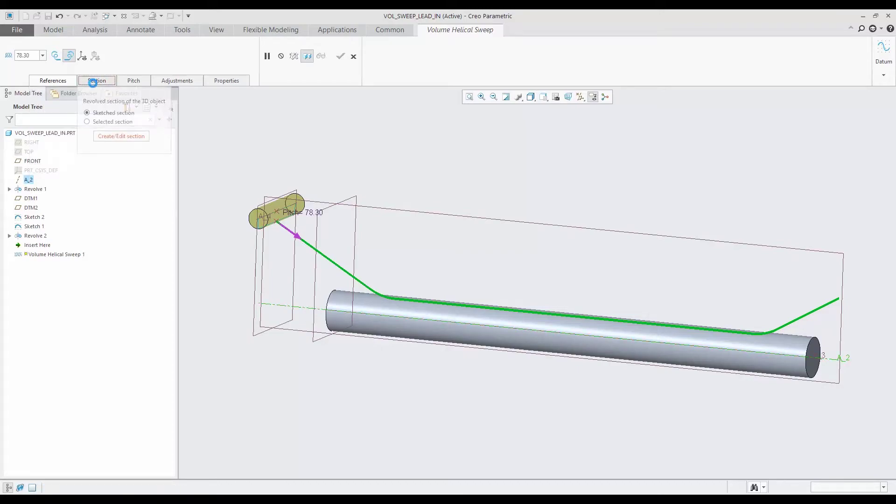
left_click(107, 123)
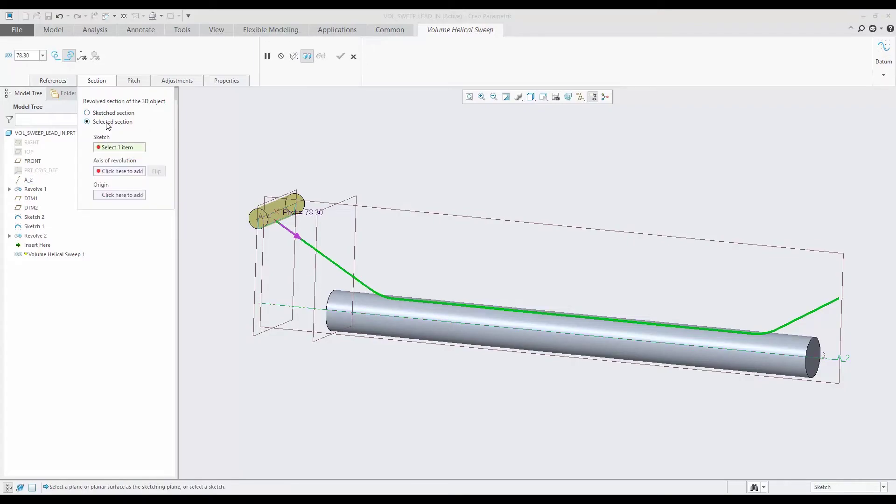
scroll(252, 224, "down", 3)
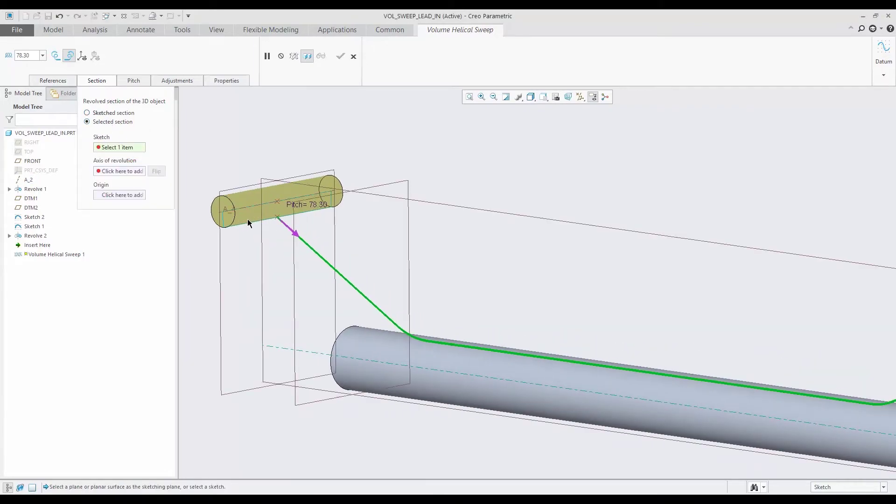
middle_click_drag(248, 220, 285, 193)
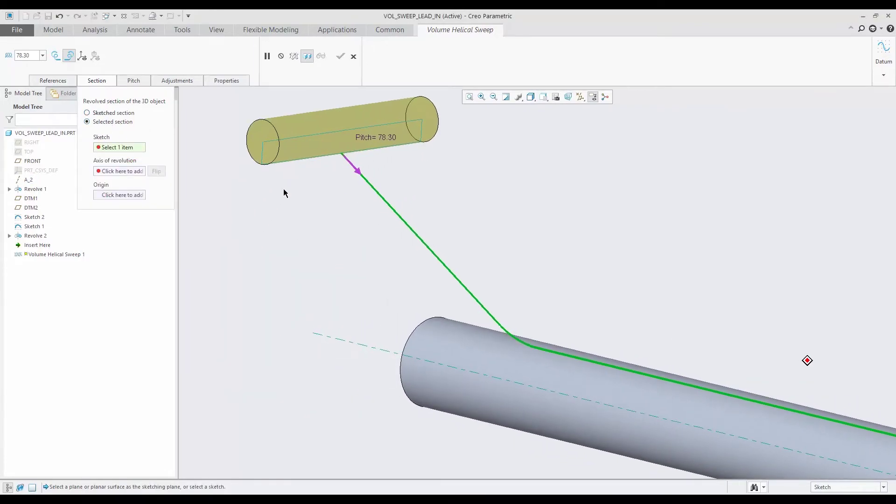
left_click(307, 138)
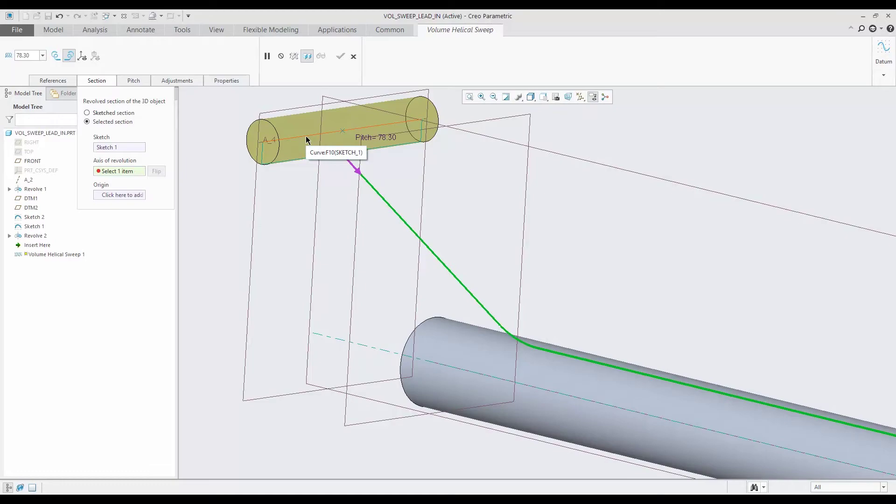
left_click(307, 138)
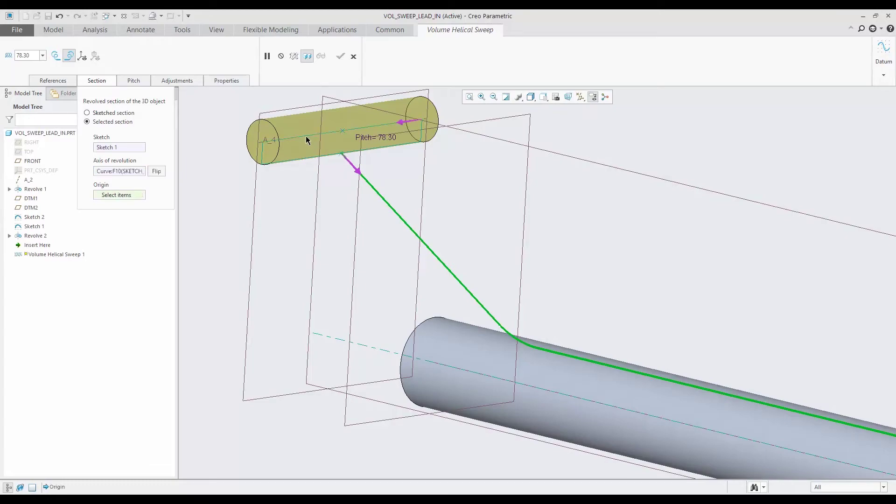
left_click(344, 134)
scroll(492, 240, "down", 2)
scroll(492, 240, "down", 3)
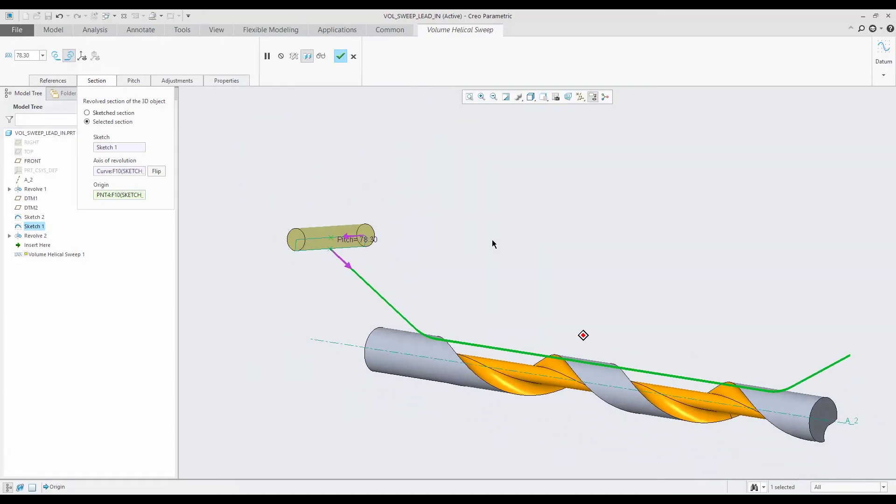
middle_click_drag(500, 251, 497, 269)
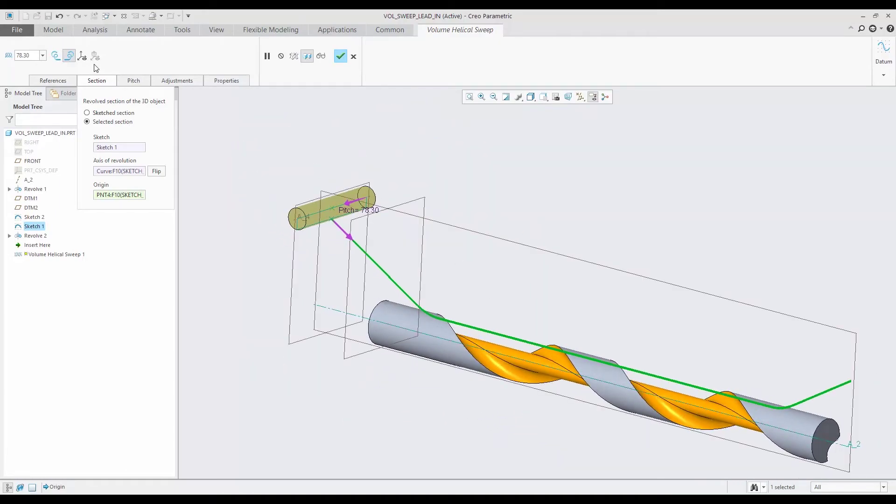
Step: Show the helix path and tool body, sliding the tool to mid-shaft to inspect the flute preview
left_click(82, 55)
left_click(96, 55)
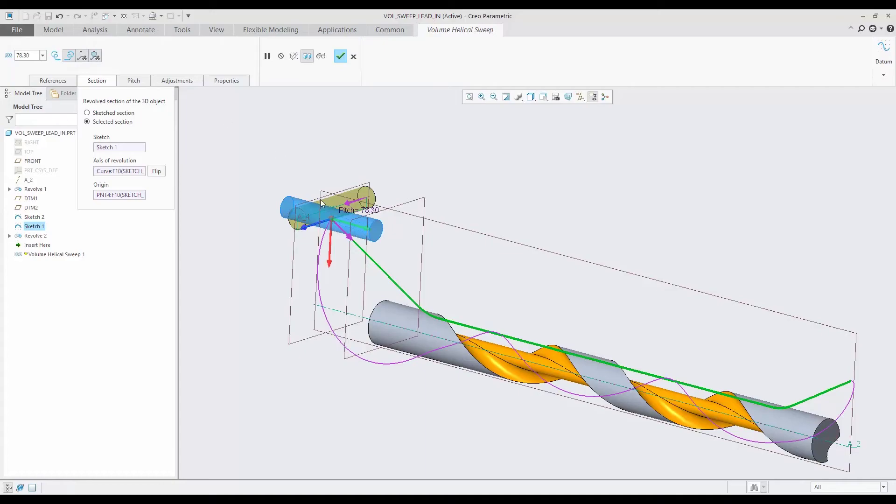
left_click_drag(333, 223, 487, 329)
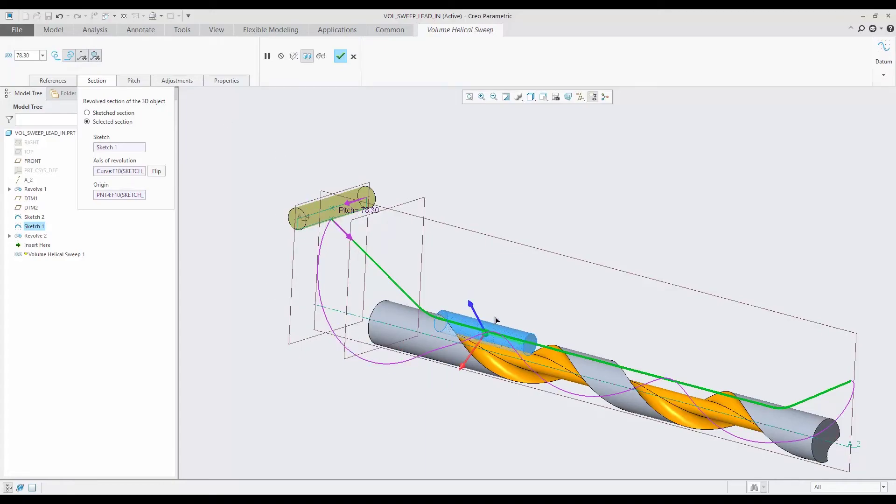
middle_click_drag(509, 321, 451, 288)
left_click(191, 85)
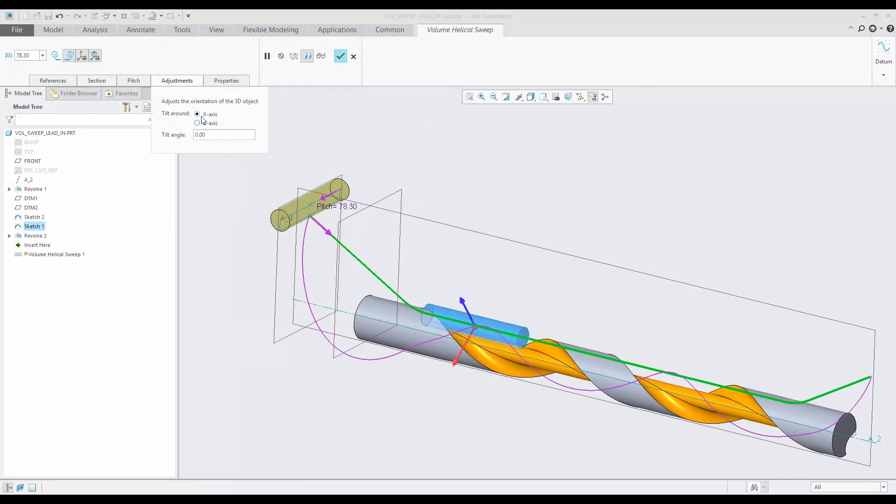
Step: Tilt the tool profile about its X-axis and slide its preview along the trajectory onto the shaft
double_click(202, 135)
type("30")
key("Return")
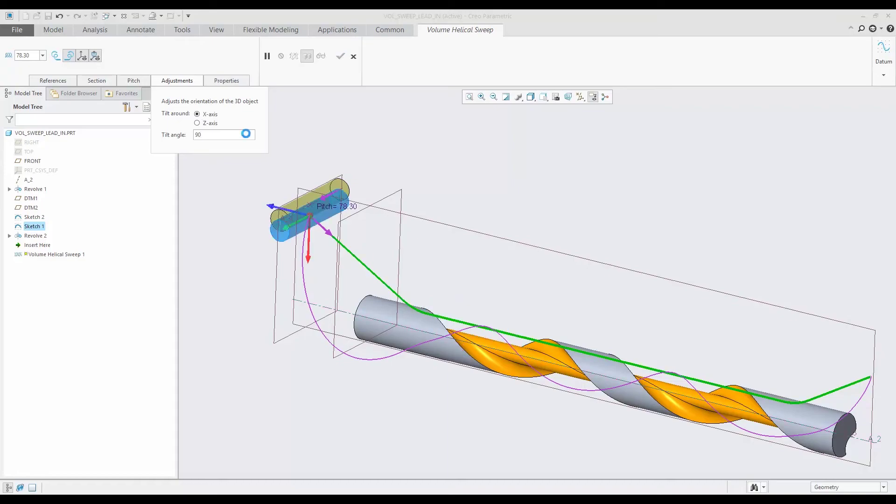
left_click_drag(308, 218, 516, 326)
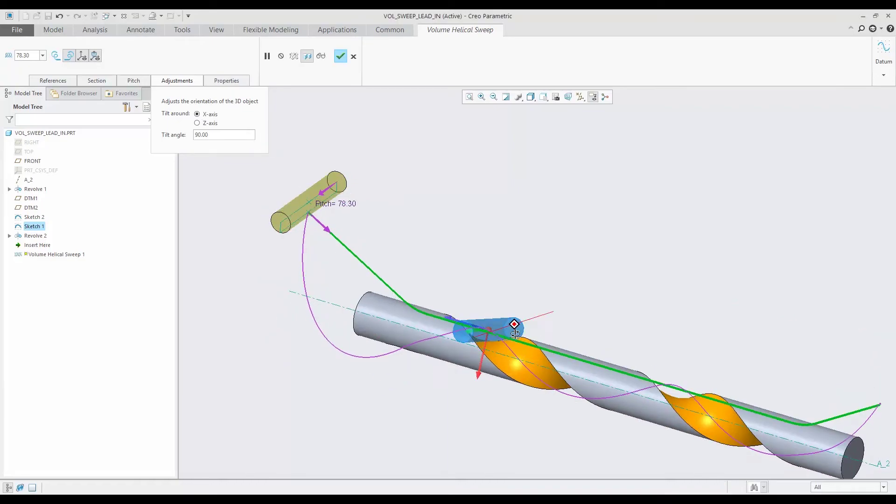
middle_click_drag(517, 326, 536, 311)
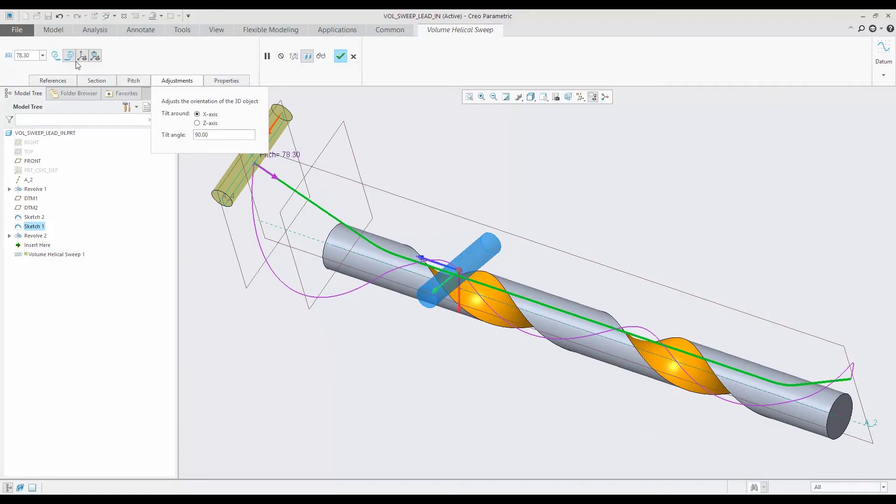
Step: Reduce the helix pitch from 78.30 to 65.00 and finish the volume helical sweep cut
left_click(34, 55)
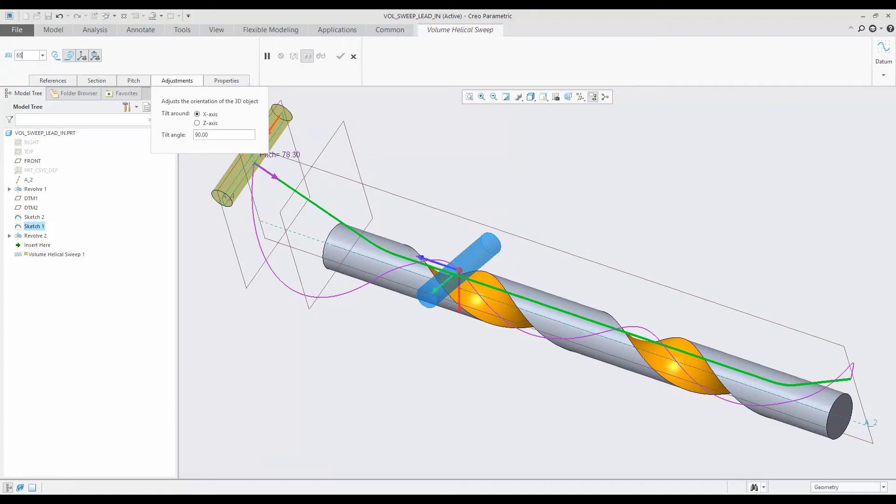
type("65")
key("Return")
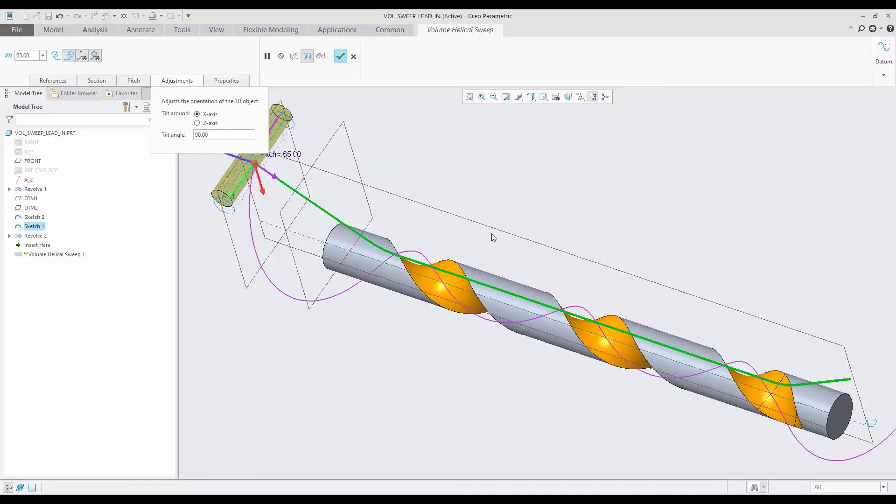
left_click(342, 57)
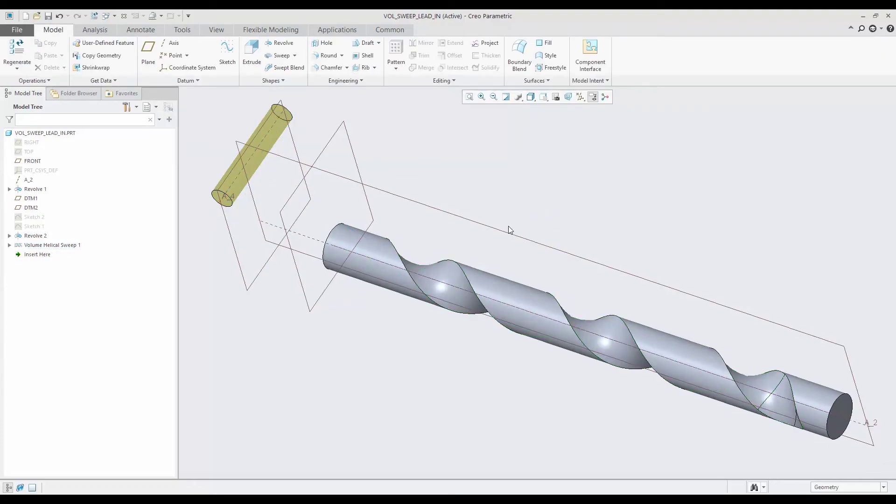
Step: Select Volume Helical Sweep 1 and begin a geometry pattern of it
middle_click_drag(508, 226, 598, 233)
left_click(52, 245)
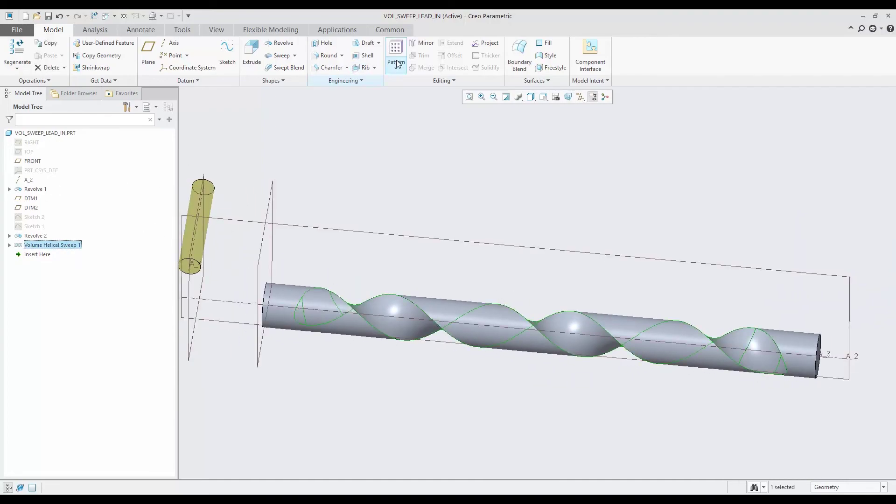
left_click(400, 69)
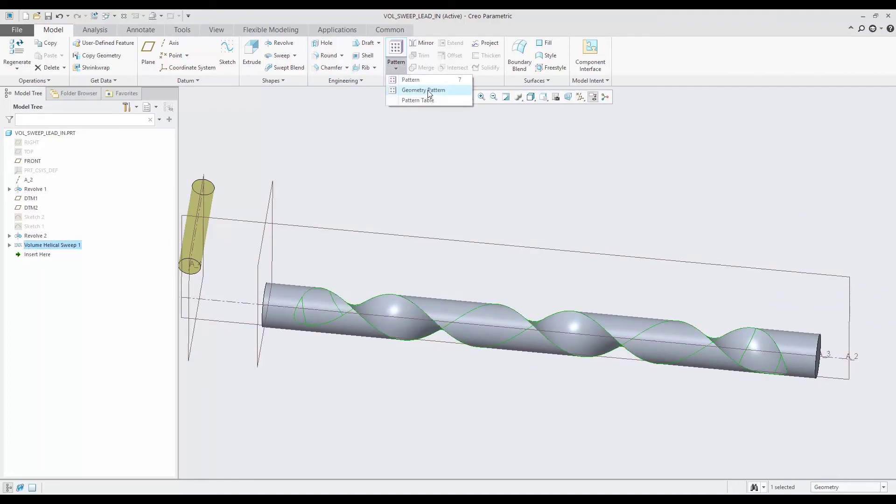
left_click(425, 91)
Step: Pattern the cut around axis A_2 with 4 copies at 90°
left_click(42, 56)
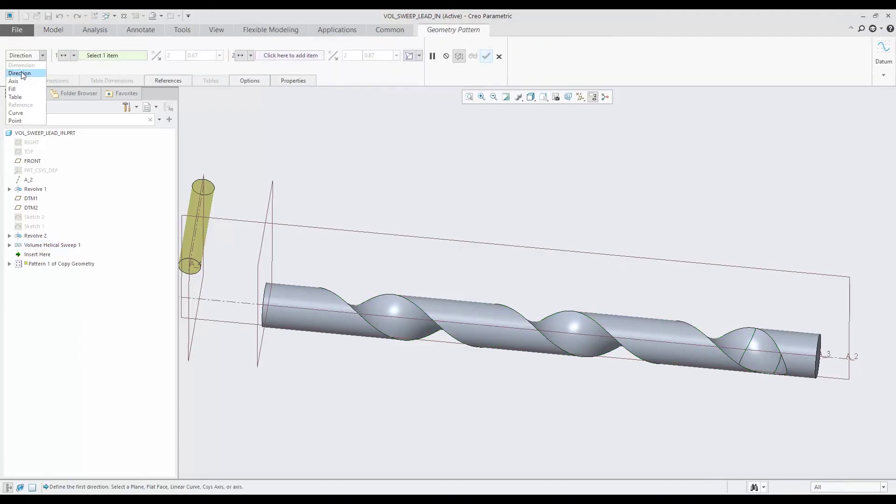
left_click(41, 77)
left_click(226, 305)
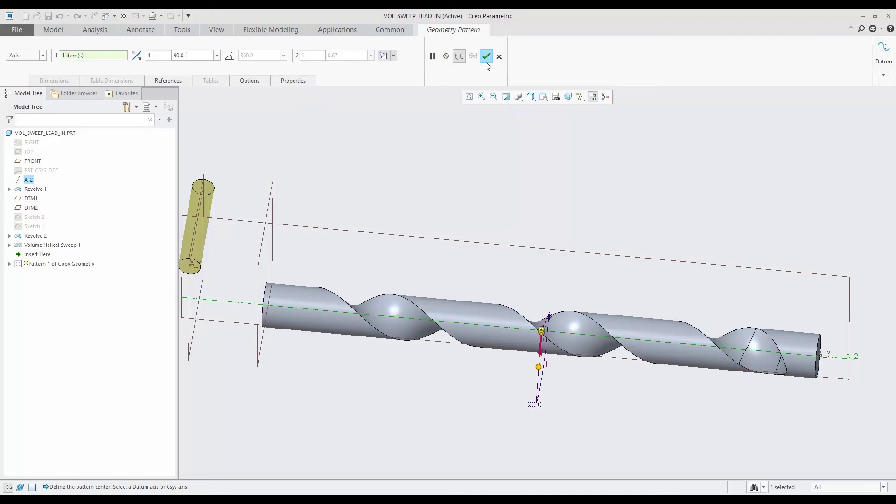
left_click(486, 56)
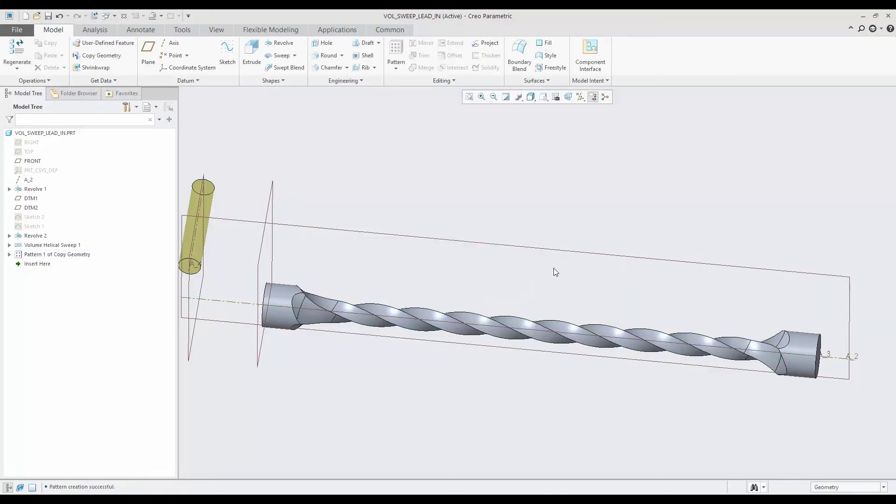
Step: Turn off Plane Display in the datum filters and view the four-fluted shaft
left_click(581, 95)
left_click(601, 150)
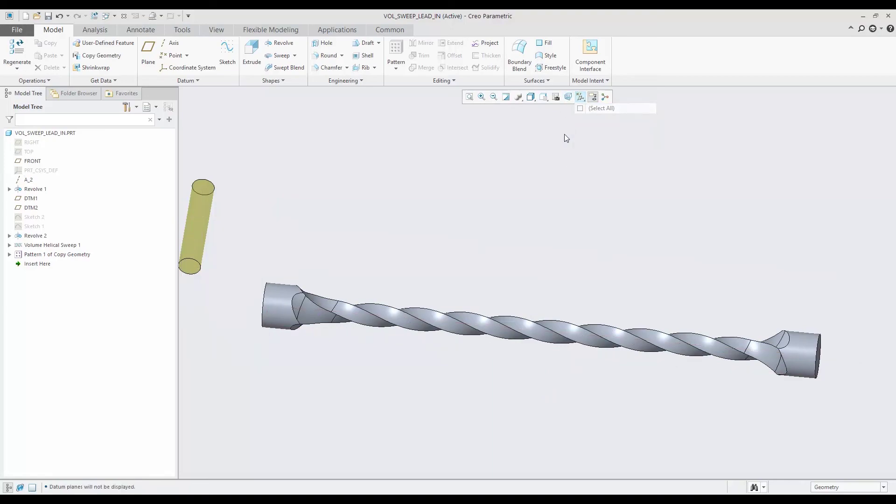
middle_click_drag(560, 233, 531, 248)
scroll(531, 247, "up", 2)
scroll(531, 248, "down", 3)
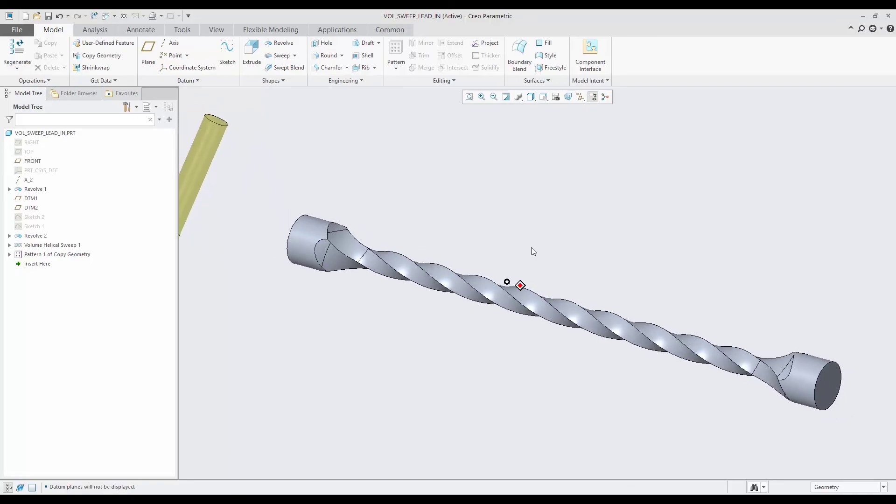